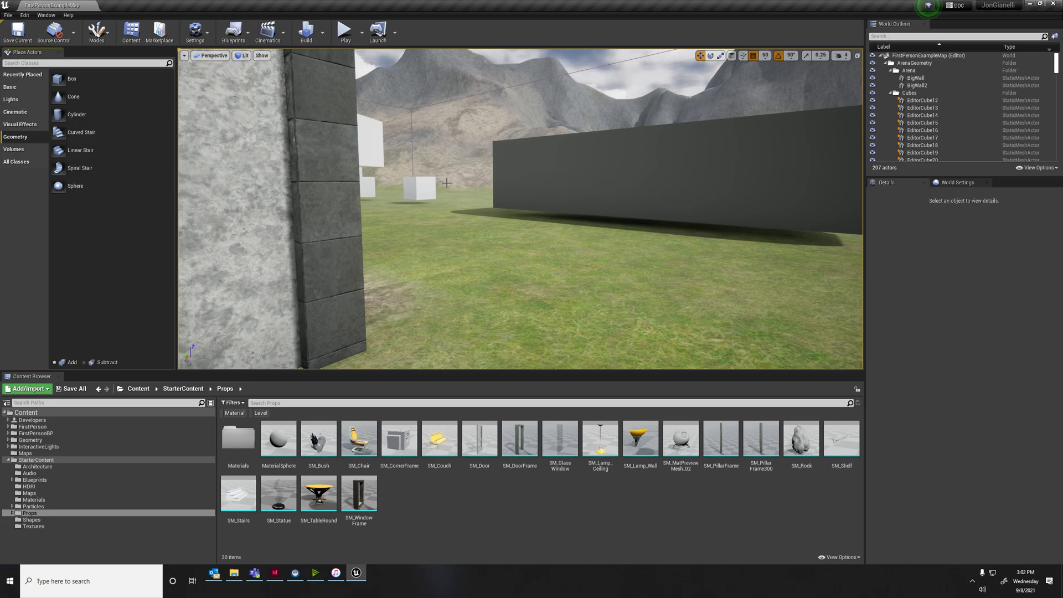
- Switch to Google Chrome using the Person 1 browser profile
right_drag(553, 230, 371, 240)
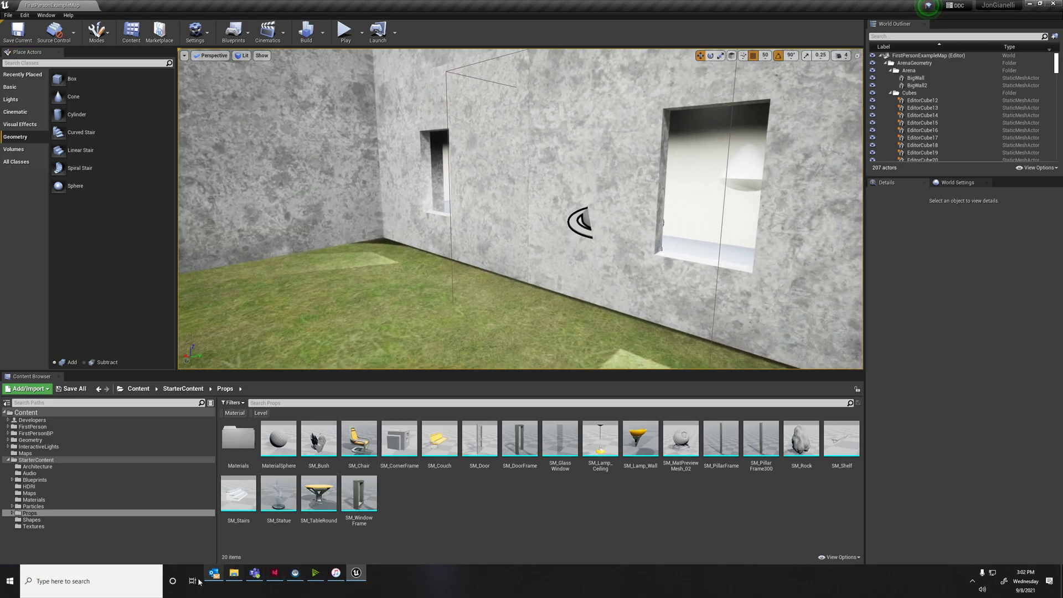
click(10, 581)
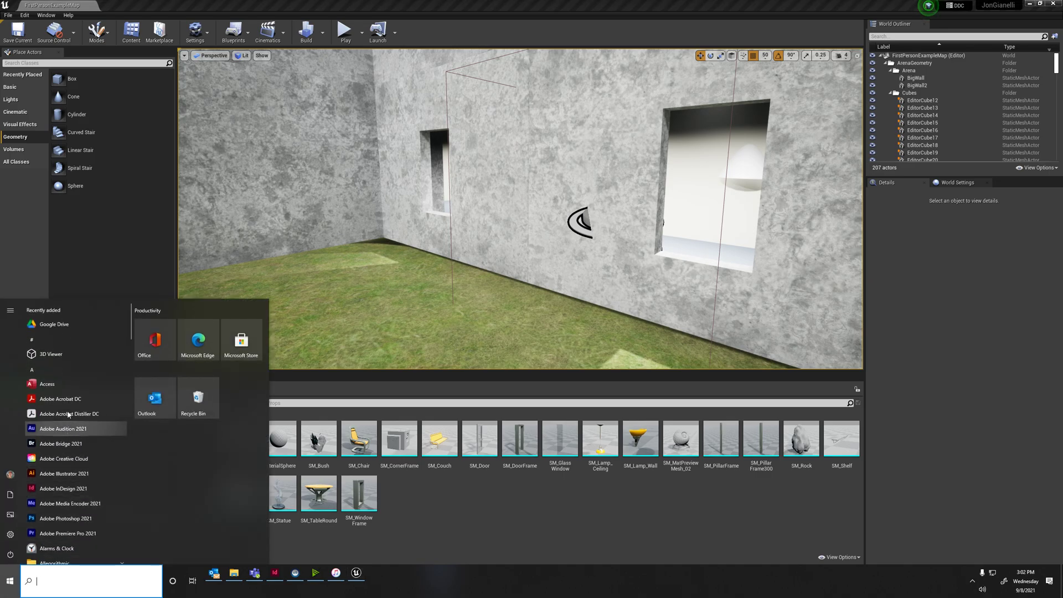
text(chr)
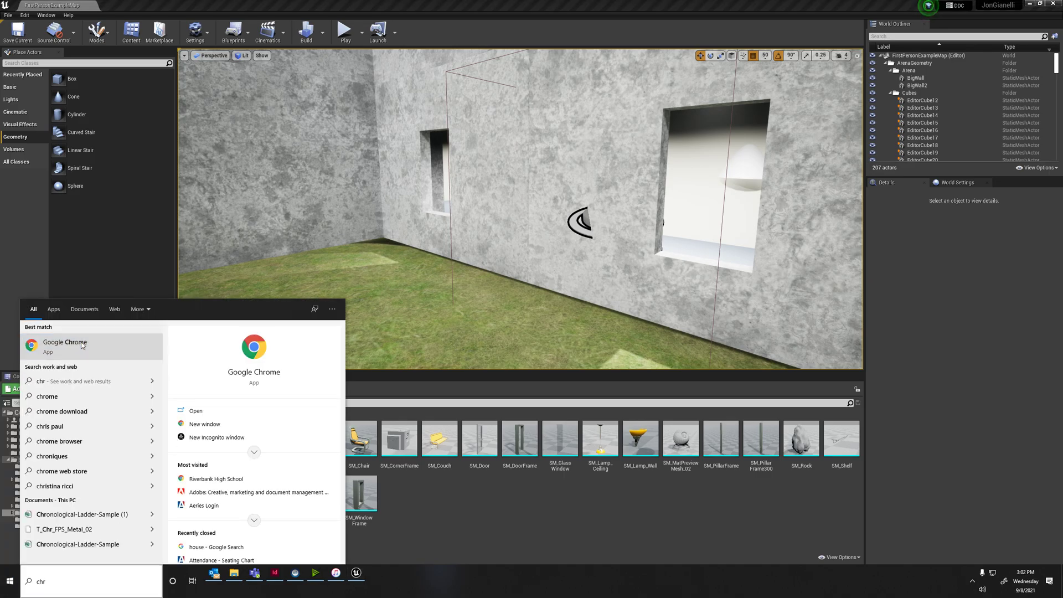
click(82, 345)
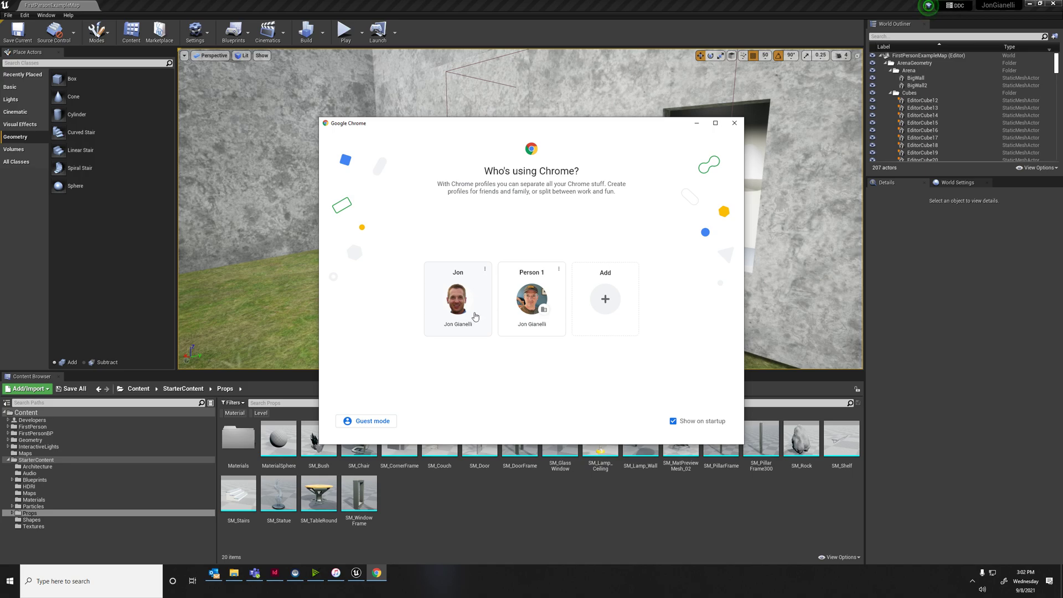
click(514, 307)
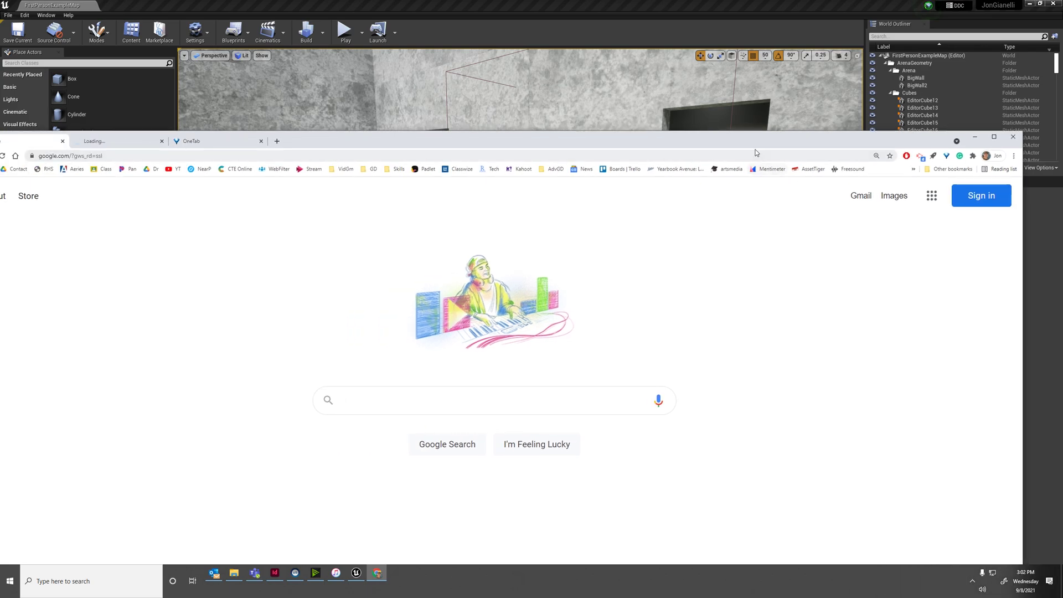
- Search the web for "office" and show the image results
click(757, 154)
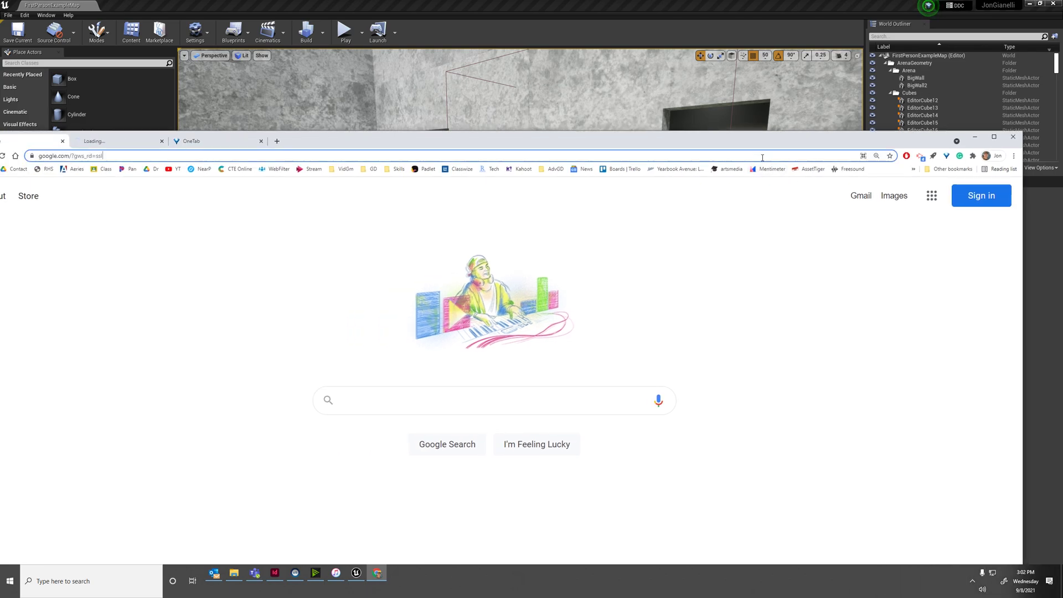
text(og)
key(BackSpace)
text(ffice)
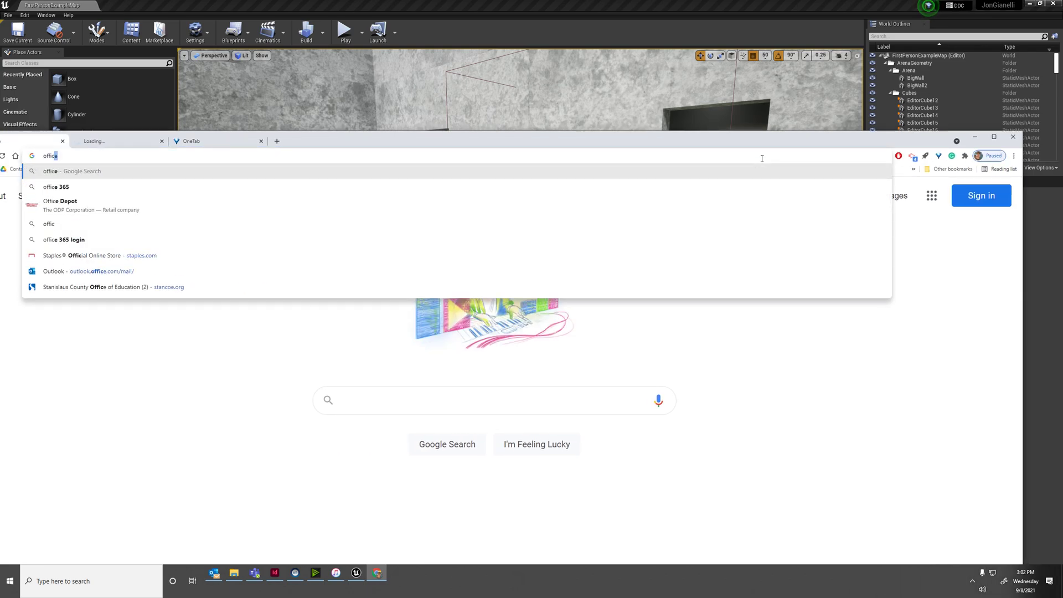
key(Return)
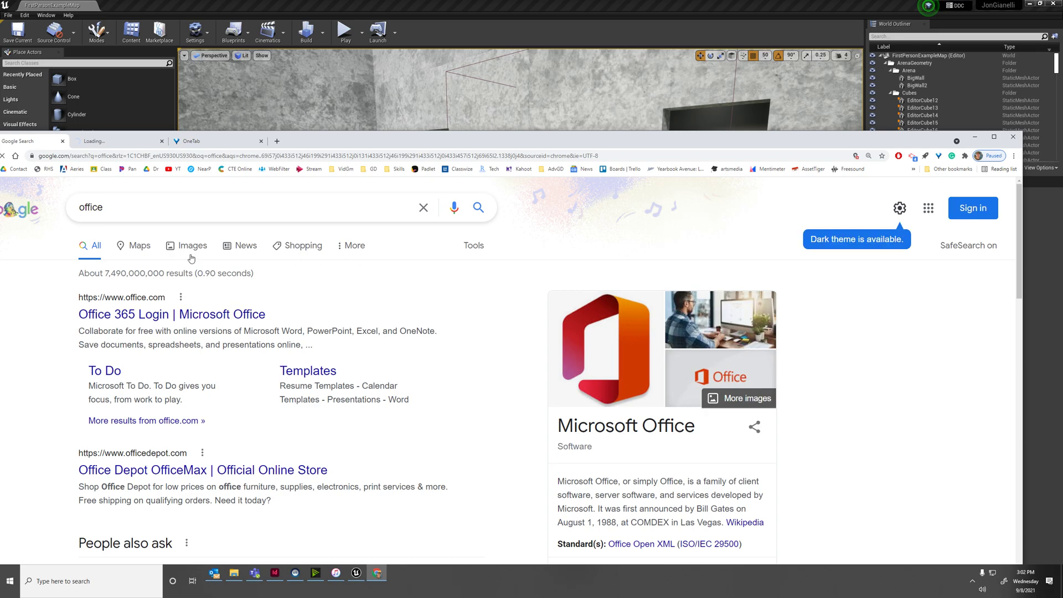
click(183, 247)
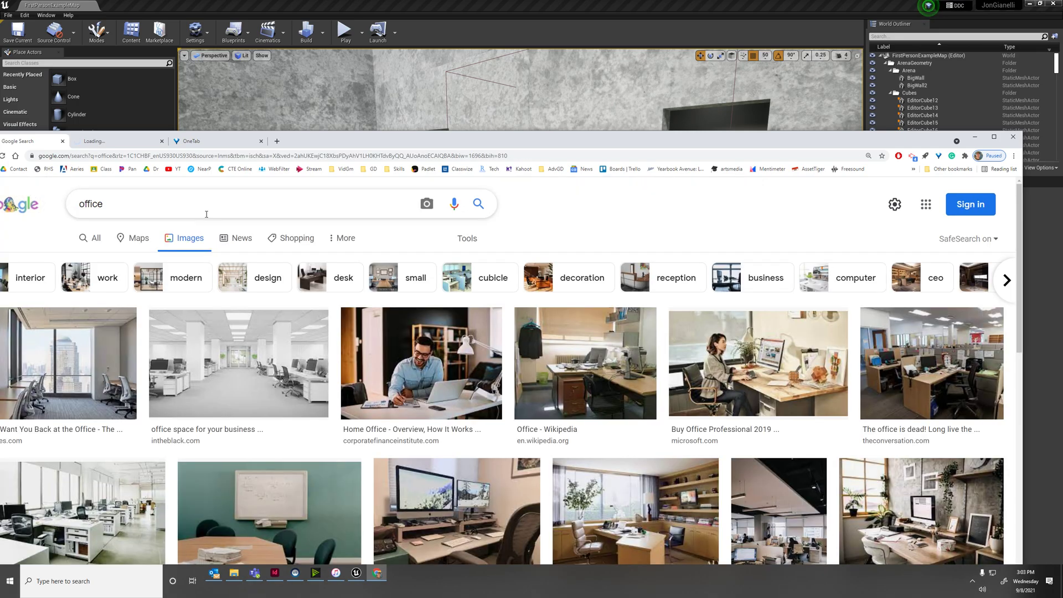
- Refine the image search to "office exterior" and move the browser window off the Unreal Editor
click(207, 214)
text(exterior)
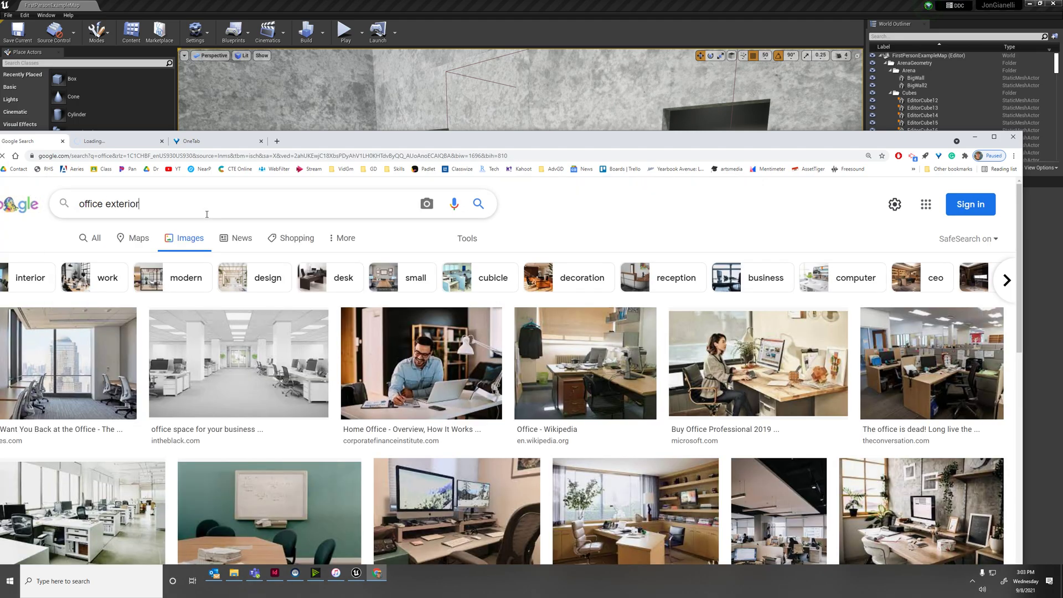
key(Return)
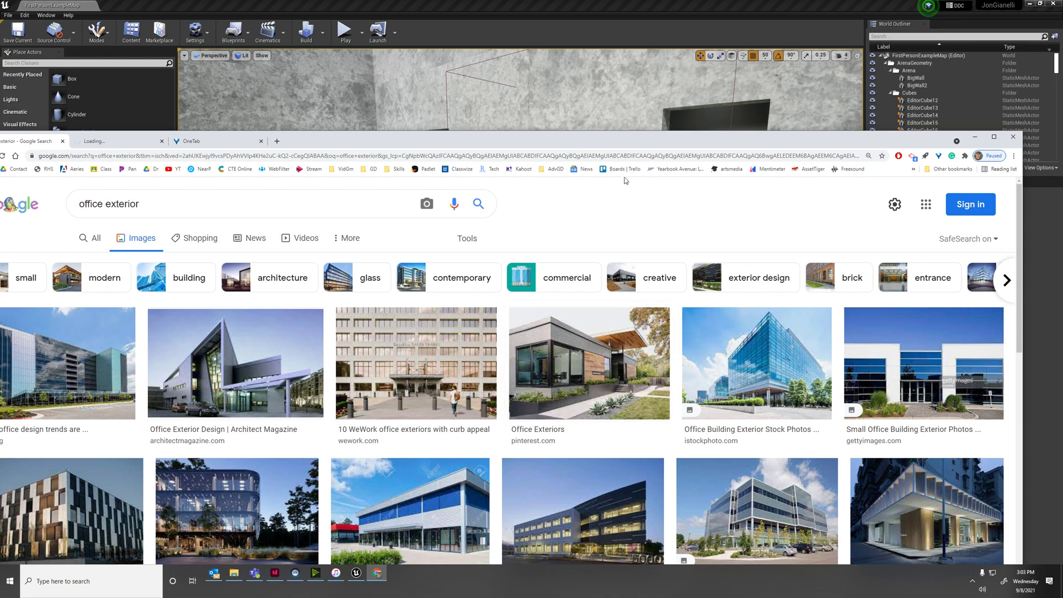
drag(627, 145, 38, 289)
- Assign the M_Glass material to the ground-floor wall section between the dark pillar and the windowed wall
right_drag(571, 205, 418, 195)
click(484, 286)
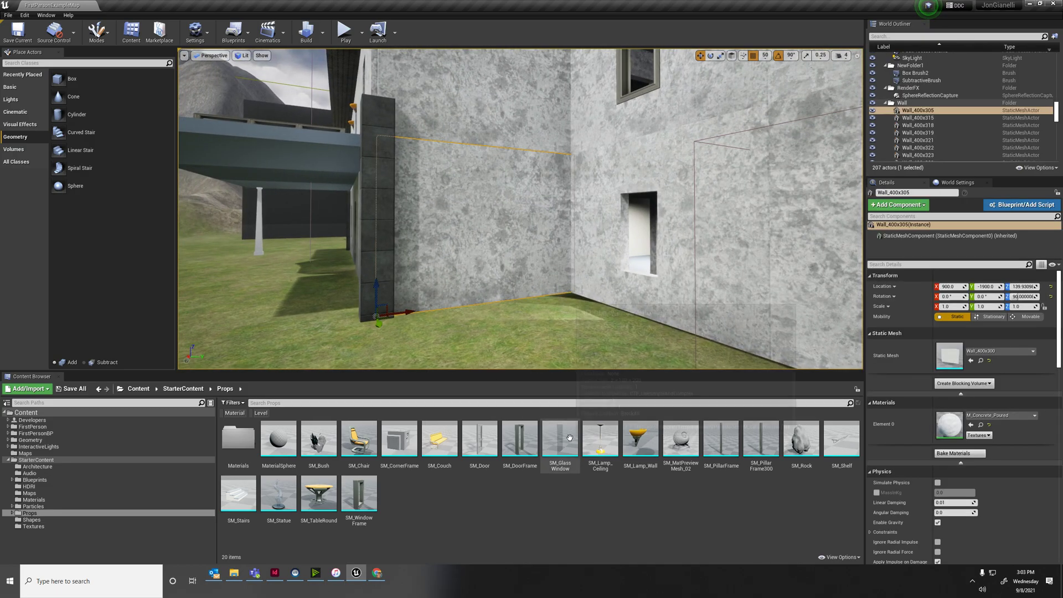
click(1004, 414)
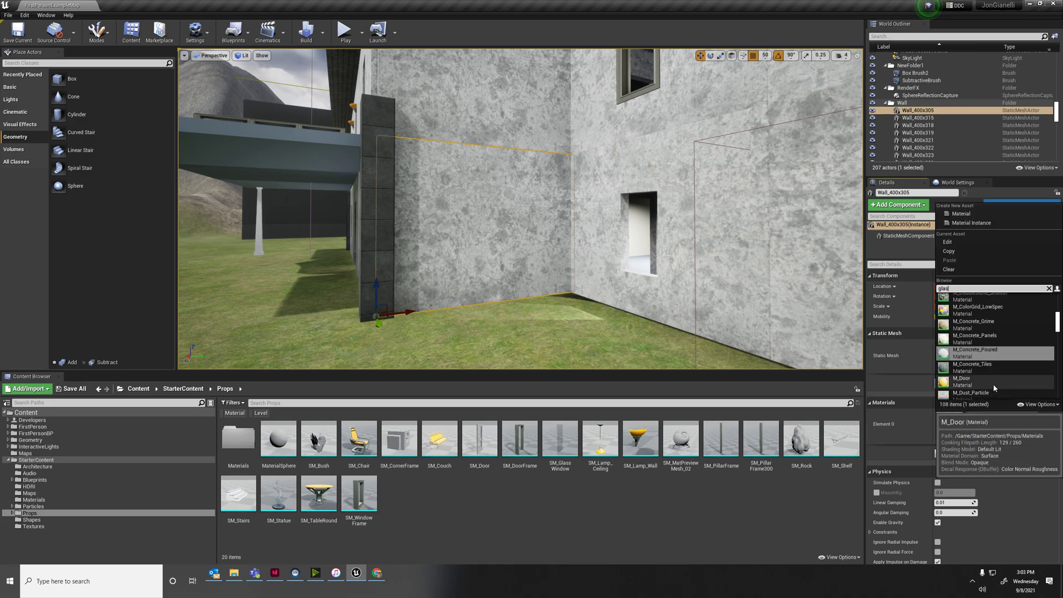
click(995, 294)
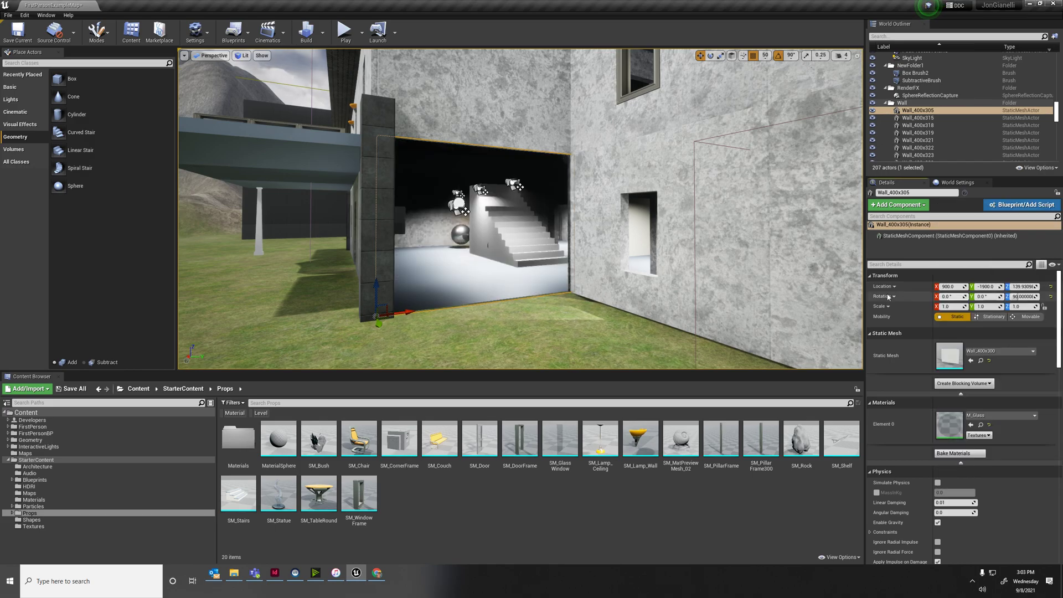
- Bring the browser back and examine the Pinterest office exterior photo with framed corner windows, then move the browser away
right_drag(643, 233, 512, 247)
key(w)
key(s)
right_drag(594, 223, 530, 212)
key(d)
drag(0, 272, 504, 98)
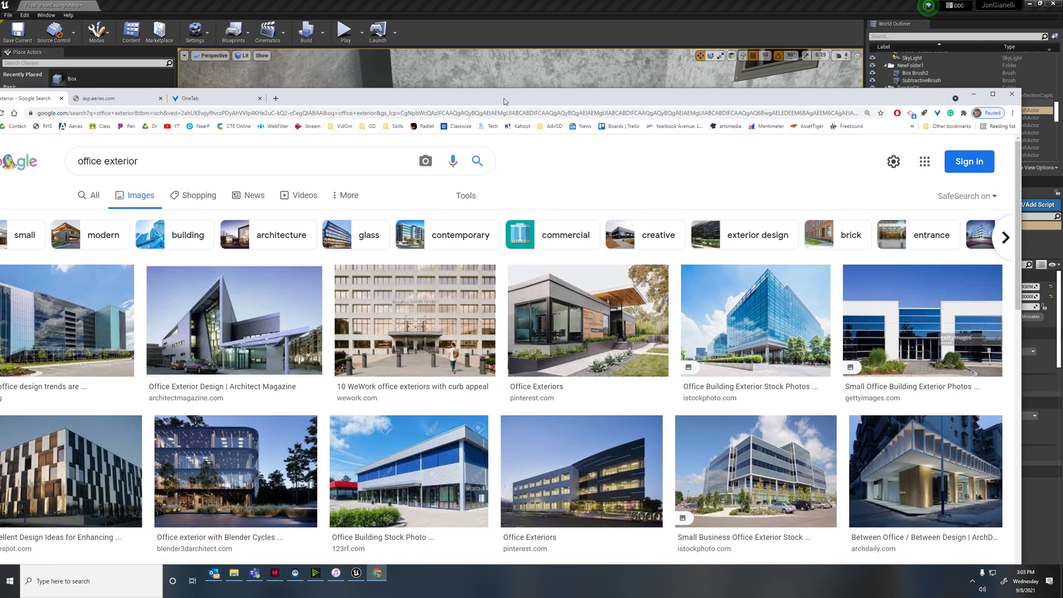
click(587, 306)
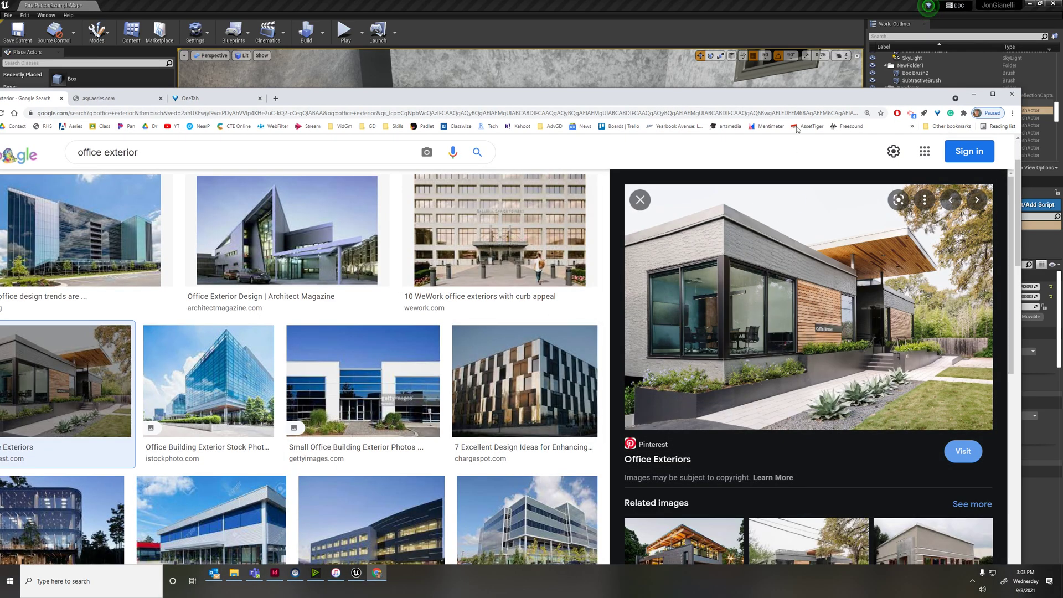
drag(798, 95, 0, 67)
- Place a geometry box brush in front of the glass wall and scale it uniformly down to about 0.08
drag(72, 79, 453, 330)
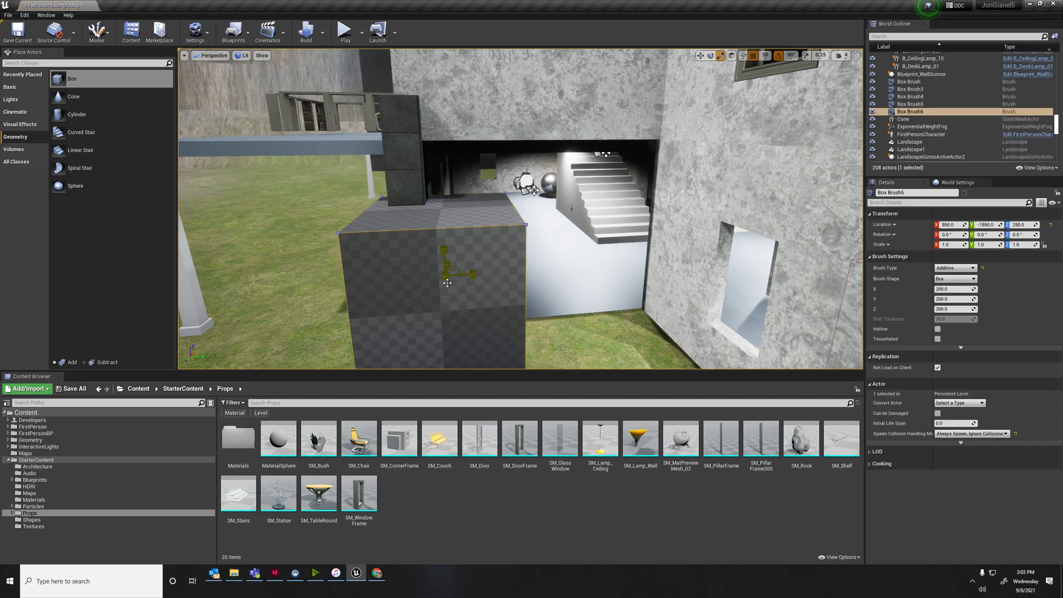
drag(447, 278, 457, 274)
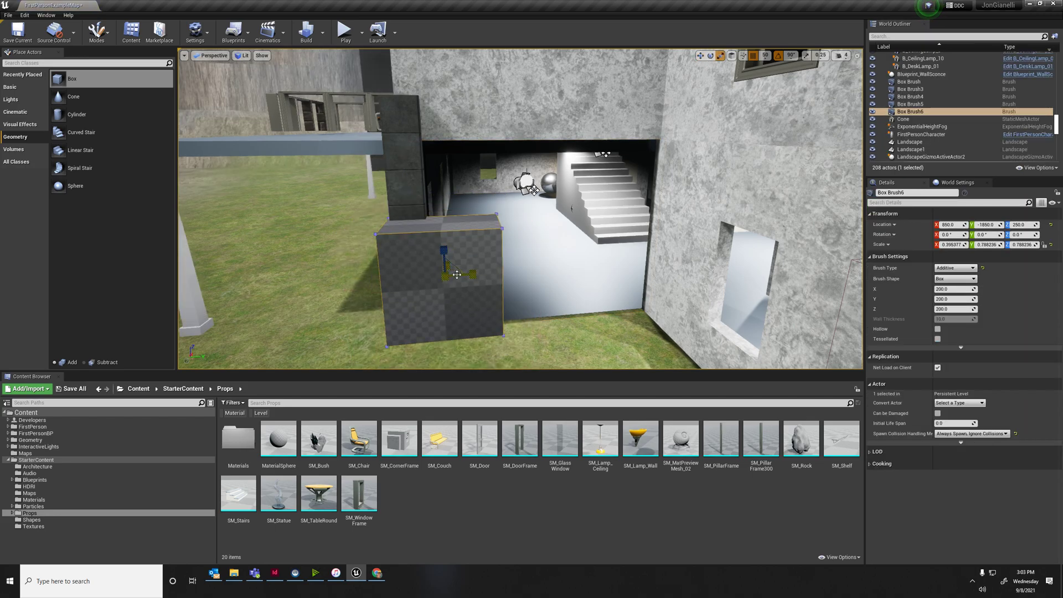
key(ctrl+z)
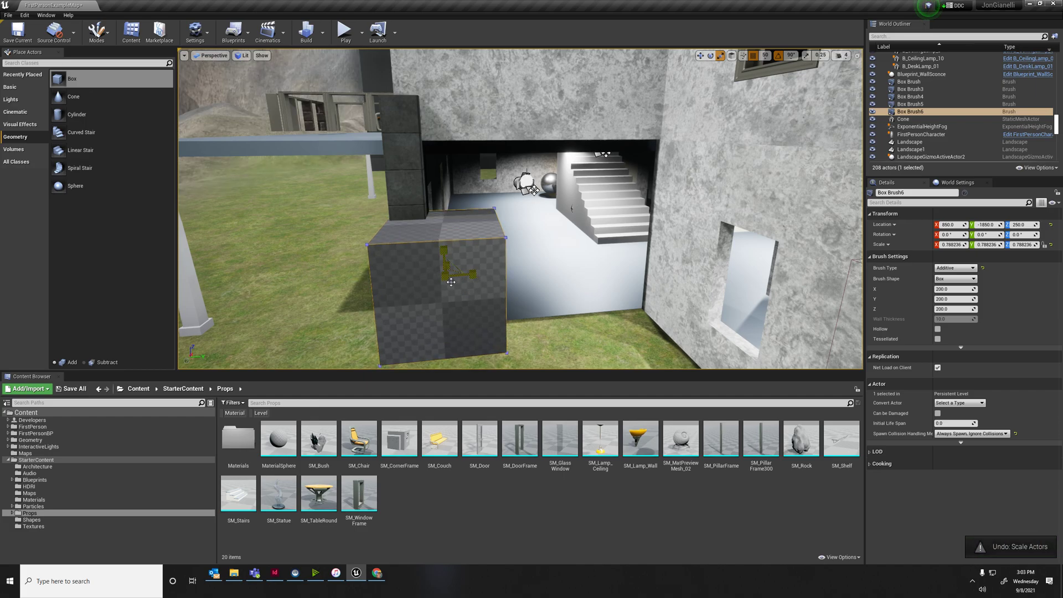
drag(448, 277, 456, 285)
- Set the box brush's scale to 0.05 on all three axes and focus the view on it
click(450, 282)
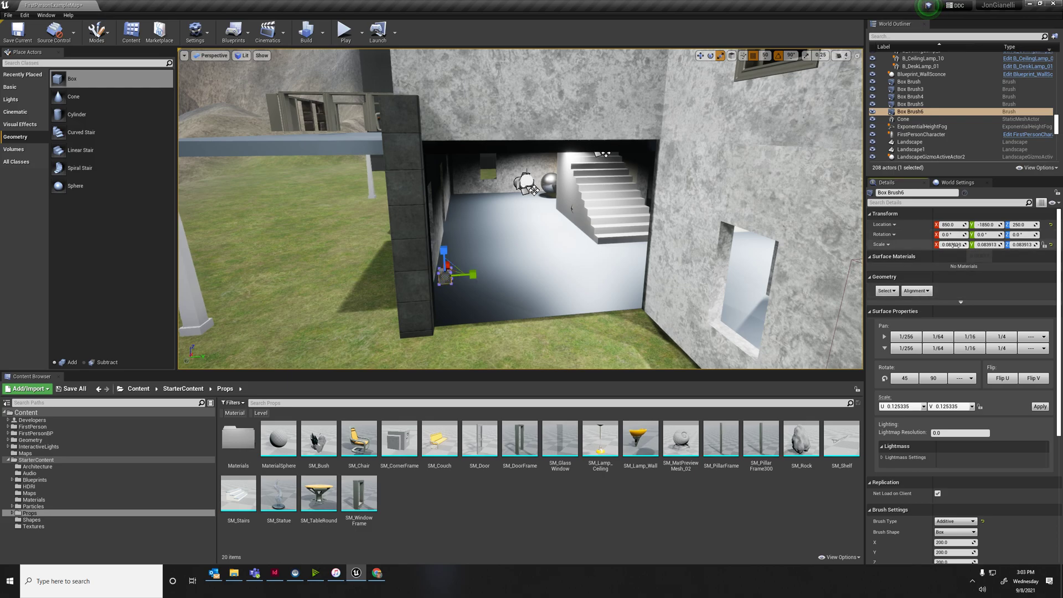
text(.05)
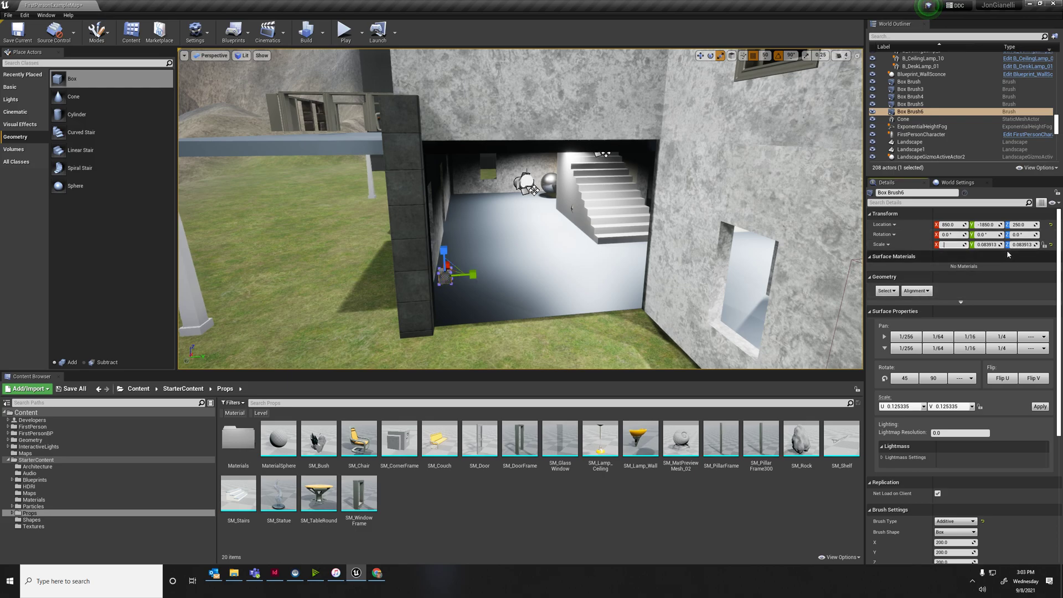
key(Tab)
text(.0)
text(f)
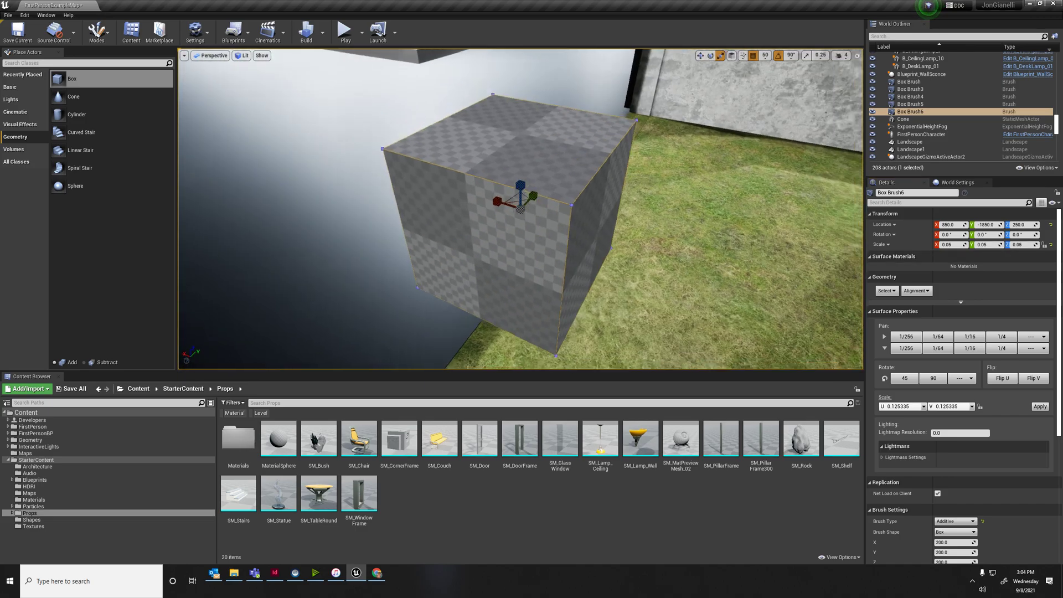
- Lower the small box brush to ground level at Z 150 and turn off position grid snapping
right_drag(549, 156, 543, 166)
key(s)
key(w)
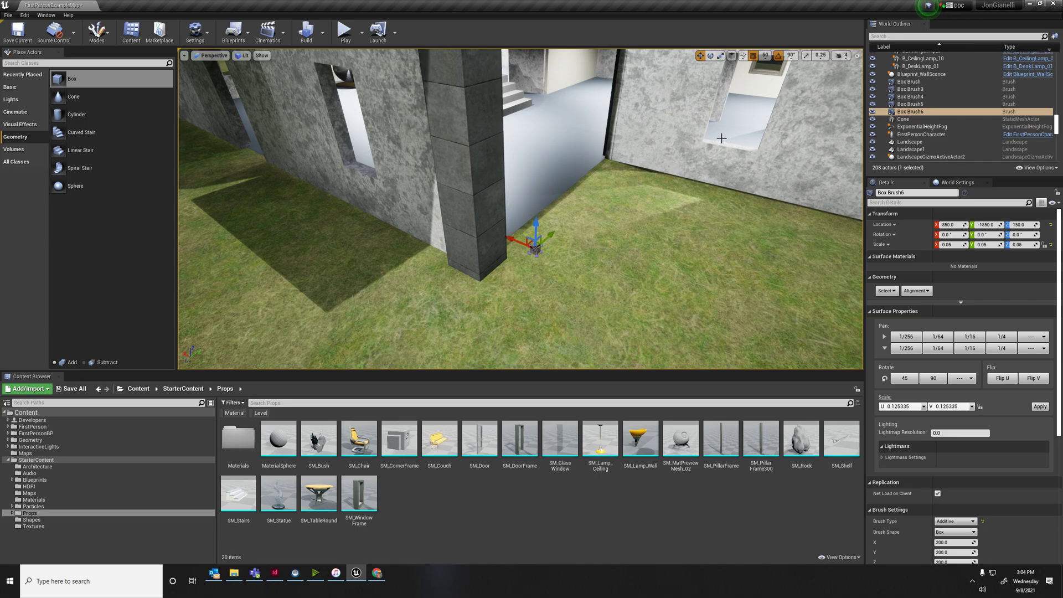
click(753, 58)
- Move the small box brush to the base of the pillar at the glass wall's edge, about X 889.6, Y -1866
key(w)
right_drag(654, 155, 554, 163)
key(d)
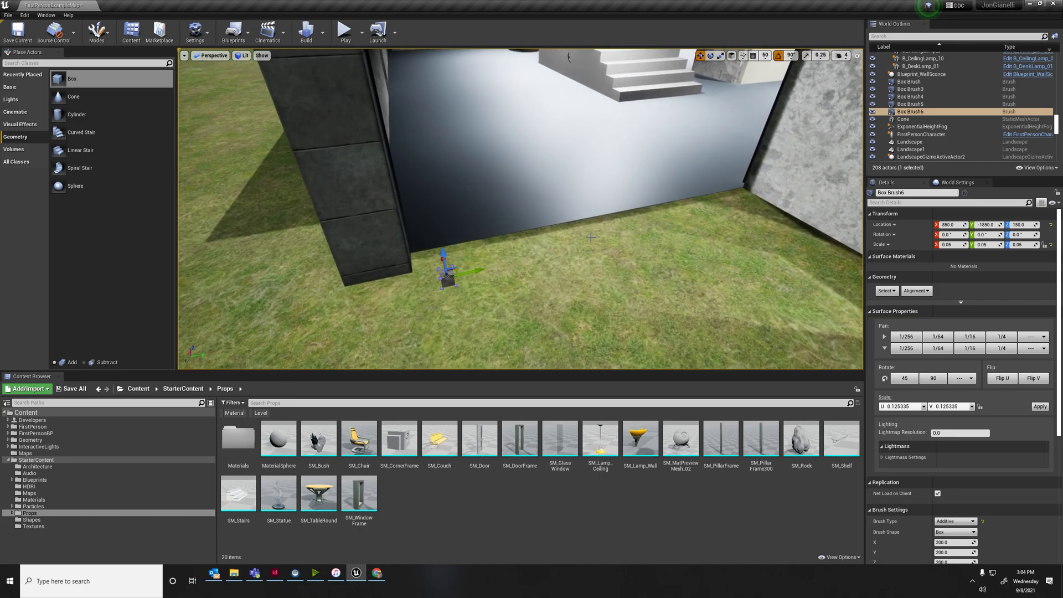
right_drag(470, 276, 474, 253)
drag(439, 229, 437, 210)
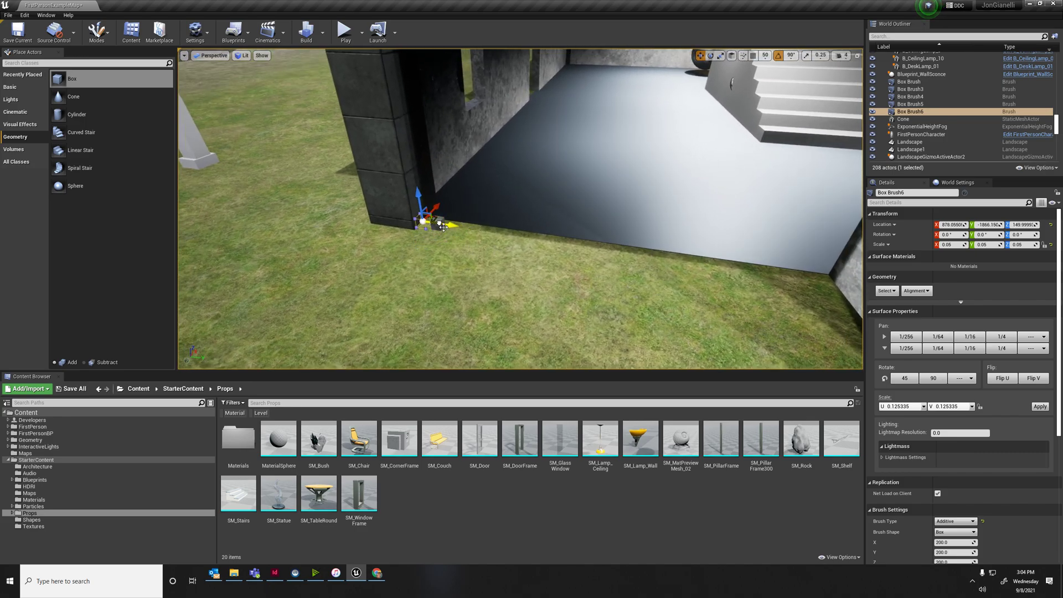
drag(438, 206, 441, 203)
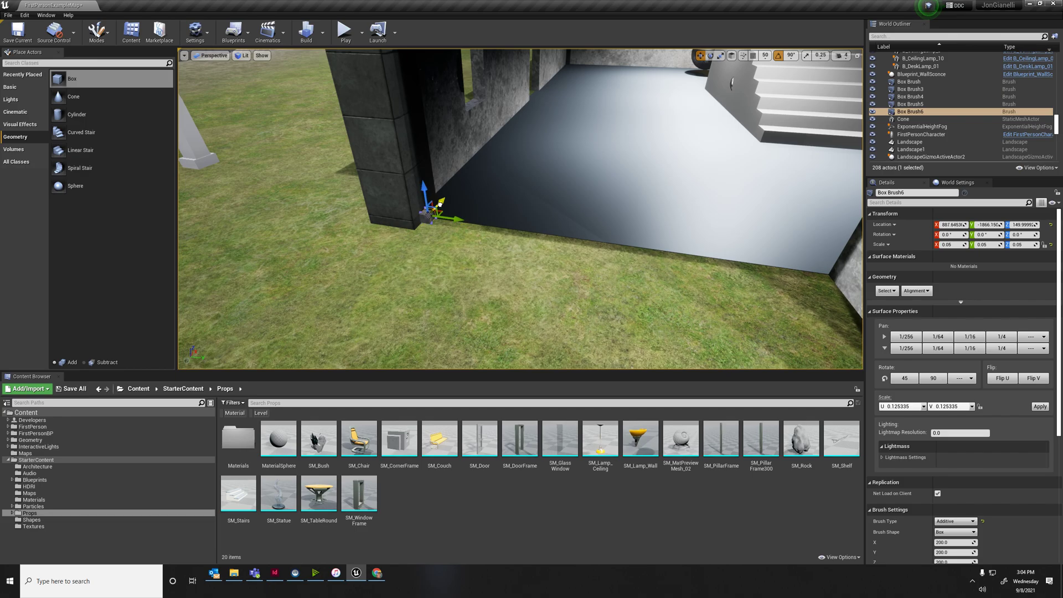
- Fit the box brush into the corner between pillar and glass, at about X 894.6, Y -1871, Z 144.4
key(f)
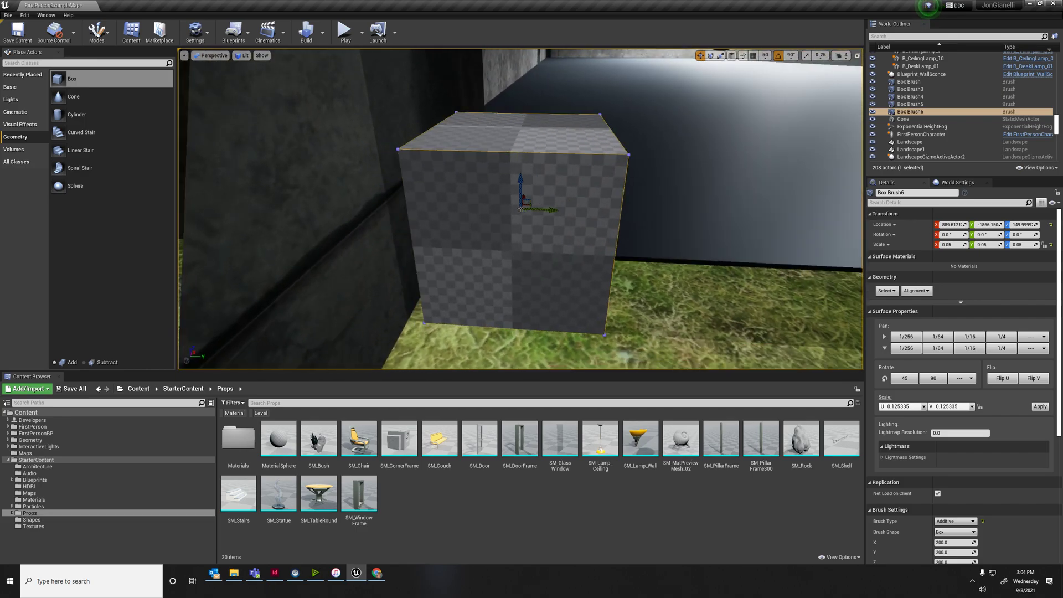
drag(553, 210, 477, 207)
right_drag(470, 191, 332, 172)
key(f)
mouse_move(525, 183)
mouse_down()
mouse_move(532, 243)
mouse_move(577, 258)
mouse_move(605, 250)
mouse_up()
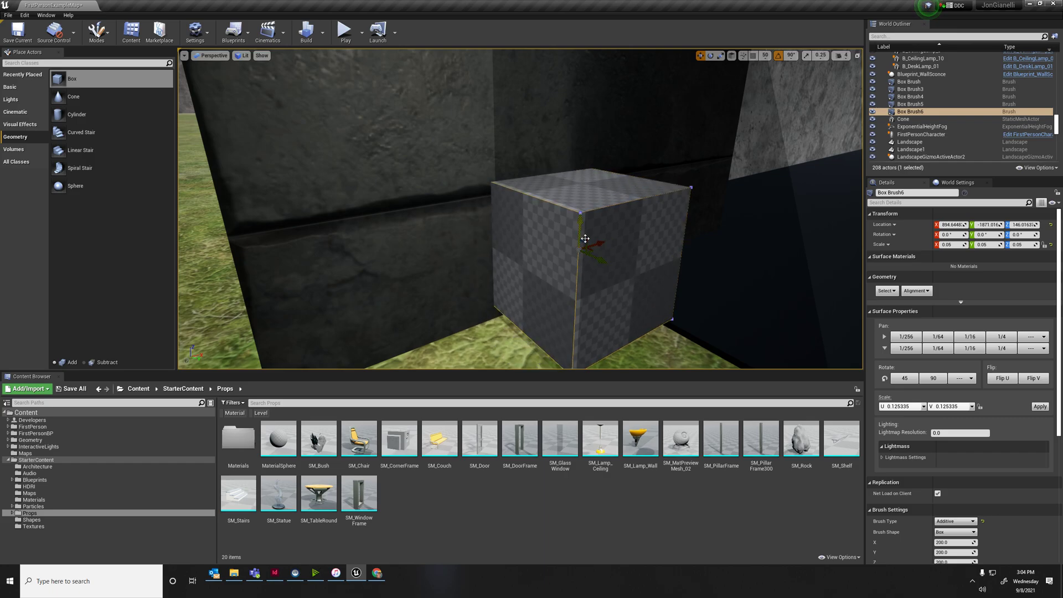
mouse_move(667, 246)
right_down()
mouse_move(616, 233)
mouse_move(612, 299)
mouse_move(607, 238)
mouse_move(601, 266)
mouse_move(554, 260)
mouse_move(627, 224)
right_up()
key(f)
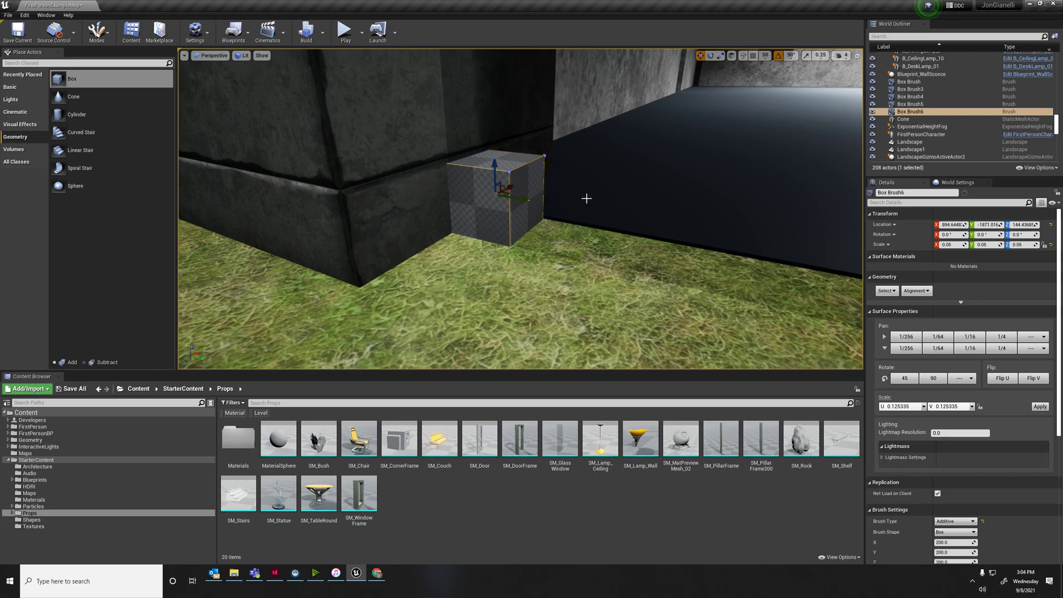
- Select the top face of the small box brush beside the pillar
mouse_move(627, 224)
right_down()
mouse_move(644, 204)
mouse_move(532, 213)
mouse_move(491, 244)
right_up()
key(w)
key(s)
click(537, 248)
key(d)
mouse_move(561, 200)
right_down()
mouse_move(535, 213)
mouse_move(474, 206)
mouse_move(623, 199)
right_up()
key(a)
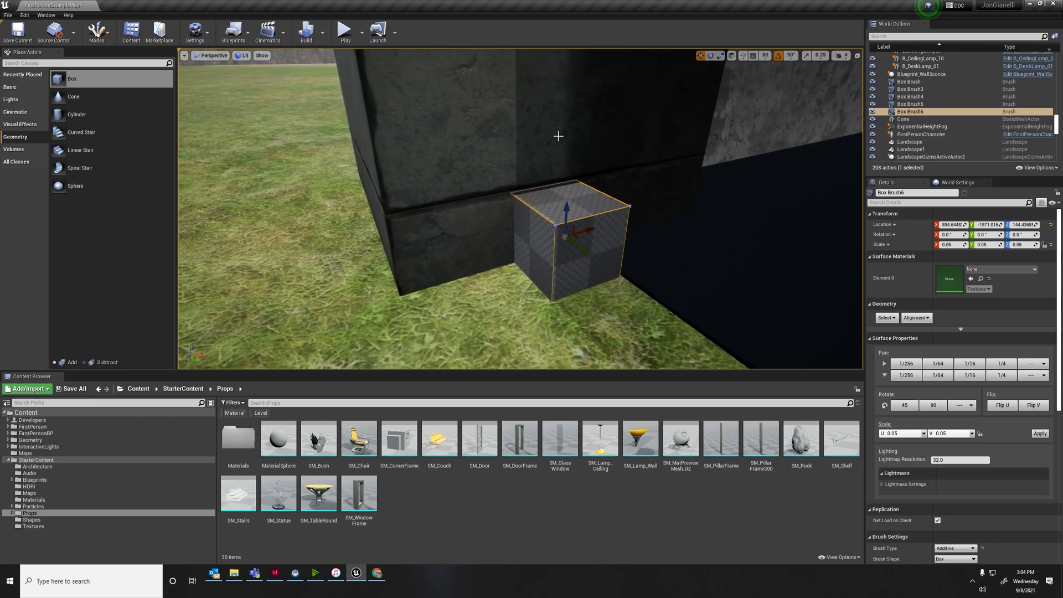
click(97, 33)
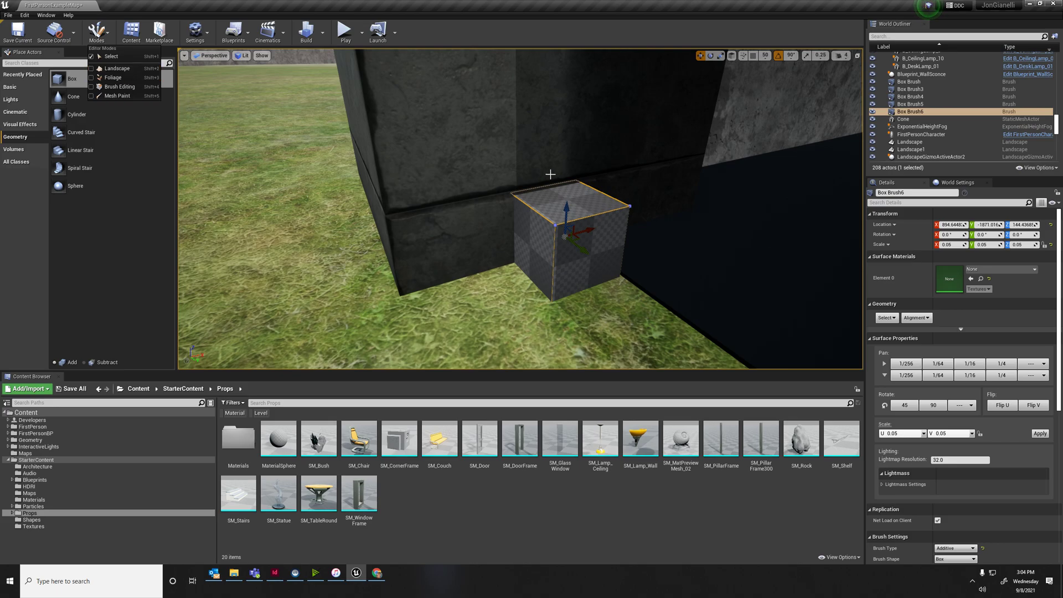
mouse_move(588, 201)
mouse_down()
mouse_move(545, 229)
mouse_move(539, 171)
mouse_up()
key(ctrl+z)
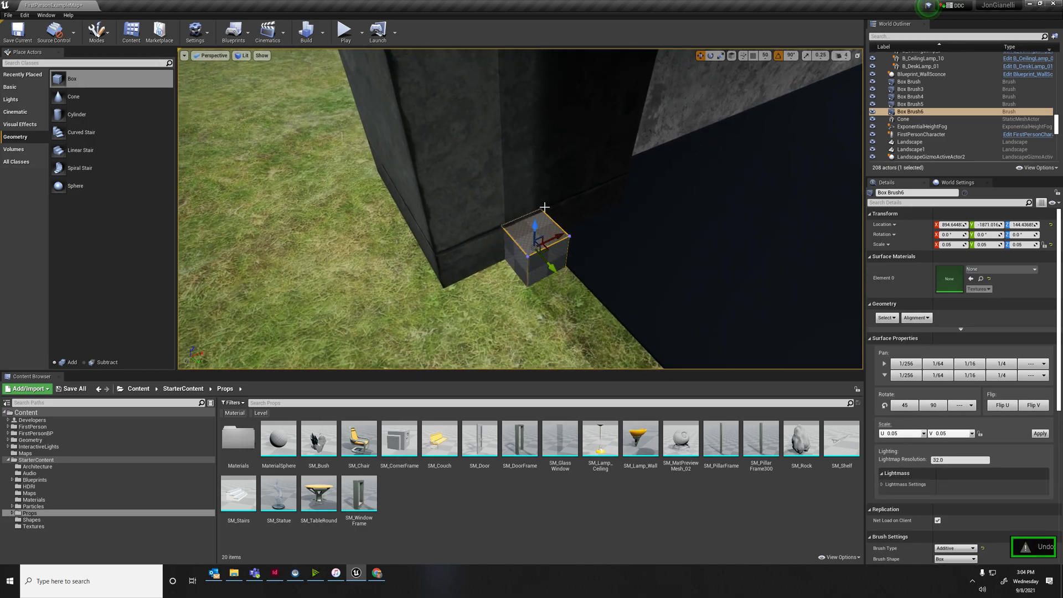
- Enter brush editing and raise the small box brush's top face along the pillar to near the top of the opening
click(98, 31)
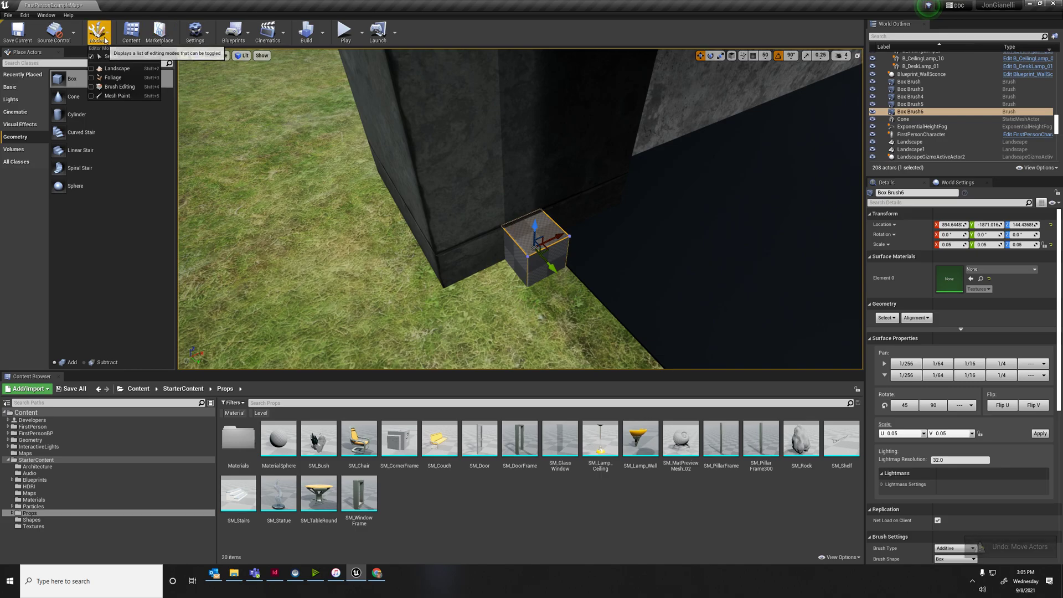
click(119, 87)
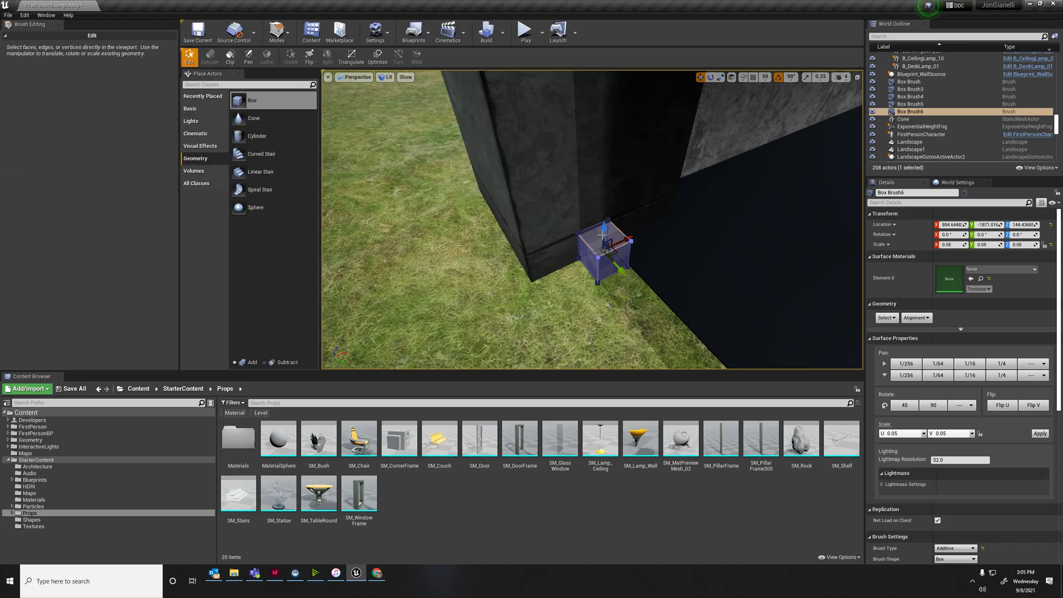
click(606, 237)
drag(605, 213, 609, 105)
mouse_move(650, 196)
right_down()
mouse_move(645, 167)
mouse_move(650, 196)
right_up()
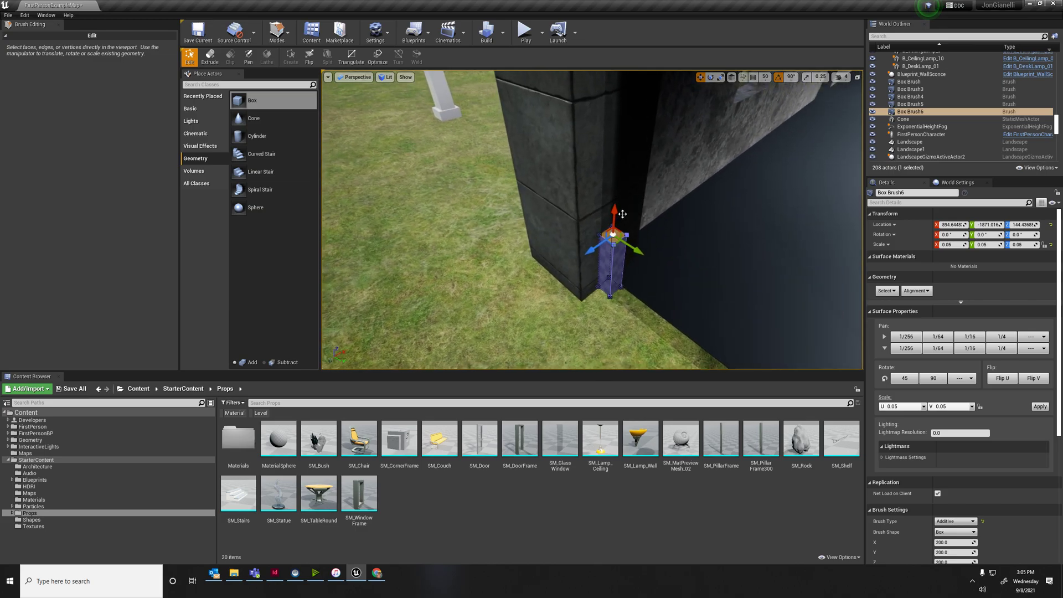
drag(615, 214, 625, 75)
mouse_move(626, 75)
right_down()
mouse_move(665, 128)
mouse_move(825, 178)
right_up()
mouse_move(600, 264)
right_down()
mouse_move(568, 261)
mouse_move(593, 246)
mouse_move(600, 264)
right_up()
drag(576, 264, 563, 73)
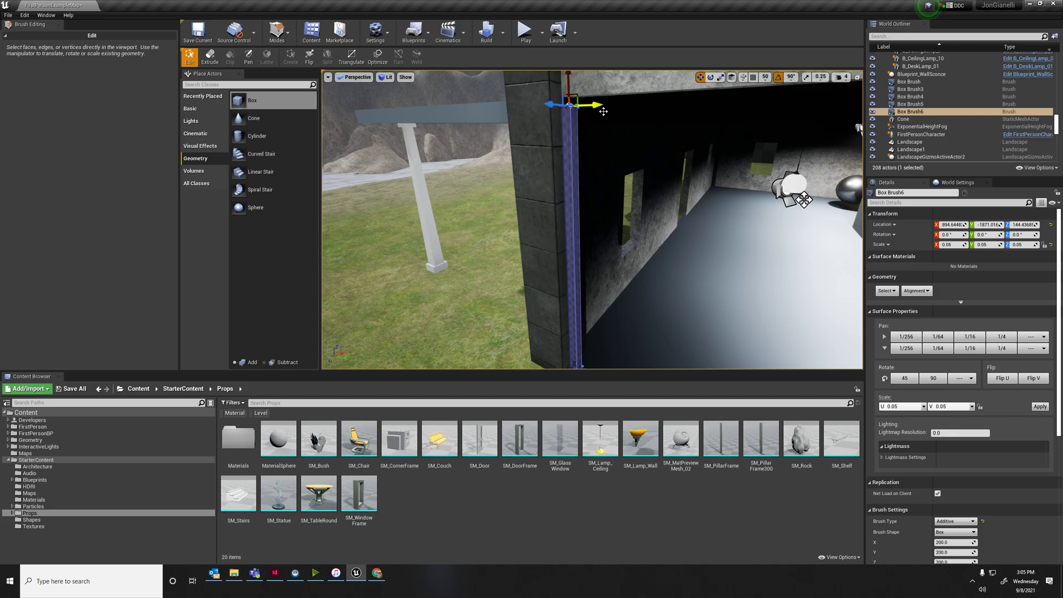
click(580, 138)
right_drag(591, 180, 638, 229)
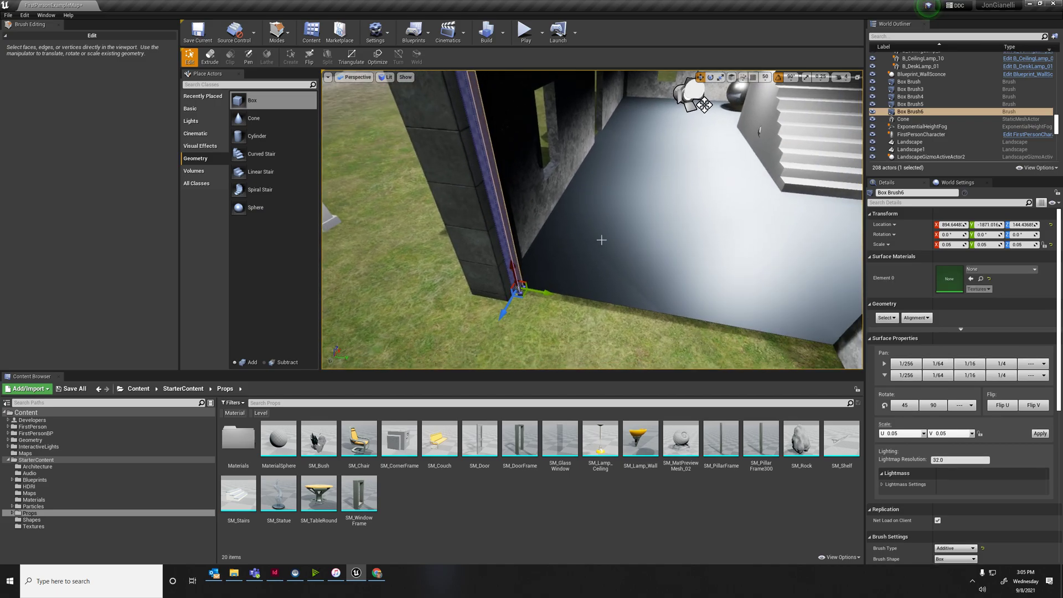
drag(551, 301, 761, 332)
key(ctrl+z)
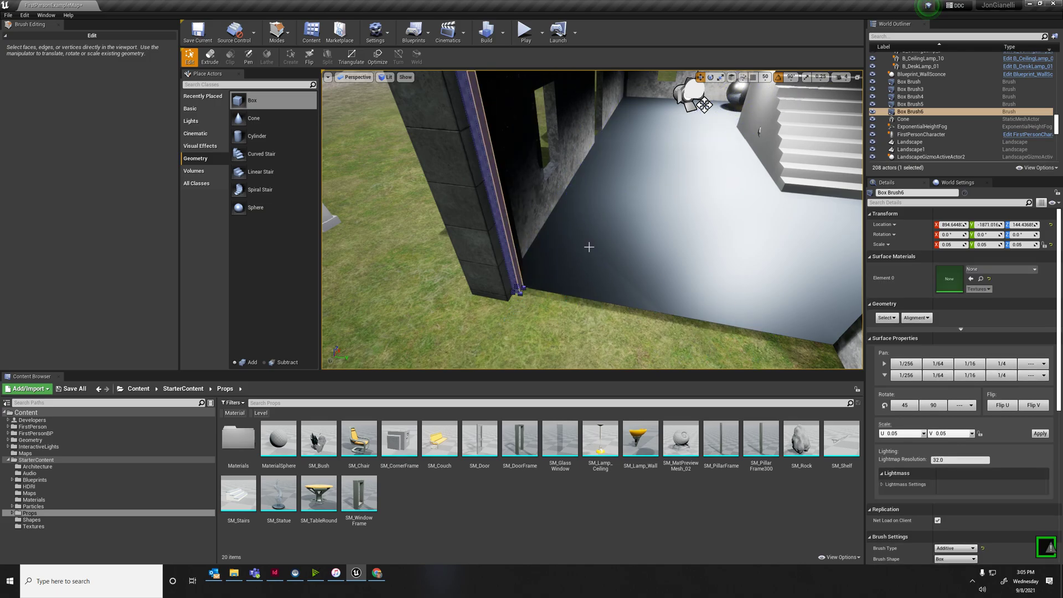
- Extend the tall box brush's side face across the whole opening until it meets the concrete wall at the far end
click(507, 215)
right_drag(508, 195, 399, 185)
key(d)
click(538, 198)
drag(553, 220, 700, 297)
right_drag(700, 296, 809, 297)
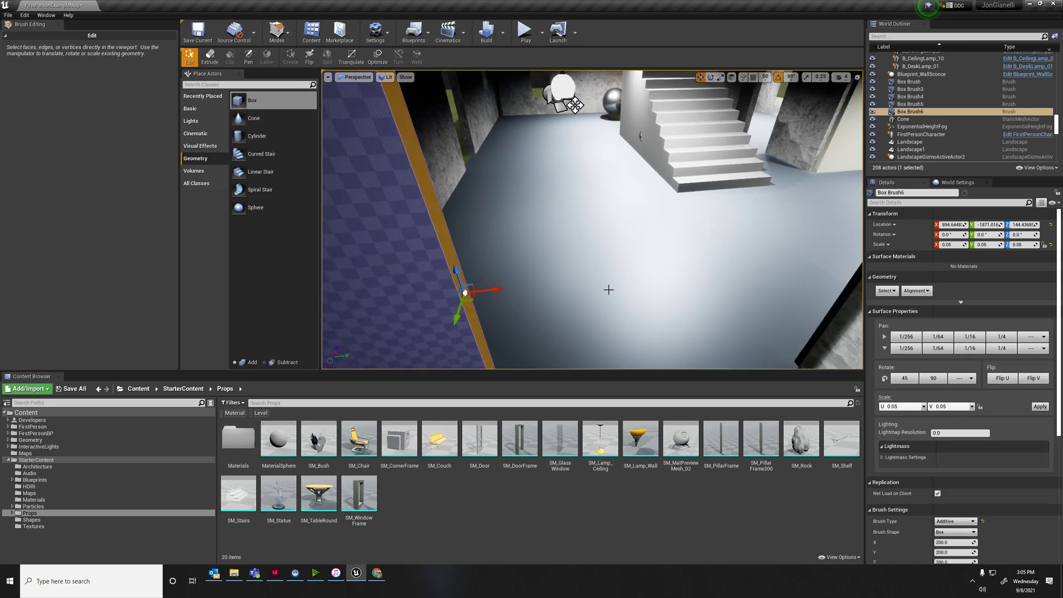
mouse_move(498, 298)
right_down()
mouse_move(382, 293)
mouse_move(473, 319)
right_up()
drag(681, 216, 722, 210)
mouse_move(807, 248)
right_down()
mouse_move(767, 219)
mouse_move(742, 233)
mouse_move(755, 242)
right_up()
drag(824, 267, 807, 268)
mouse_move(707, 213)
right_down()
mouse_move(711, 157)
mouse_move(723, 179)
mouse_move(716, 229)
right_up()
- Raise the wall-sized box brush's top face slightly to meet the upper edge of the opening
click(708, 226)
drag(503, 195, 503, 187)
mouse_move(503, 187)
right_down()
mouse_move(526, 206)
mouse_move(501, 219)
right_up()
mouse_move(609, 205)
right_down()
mouse_move(590, 191)
mouse_move(602, 227)
right_up()
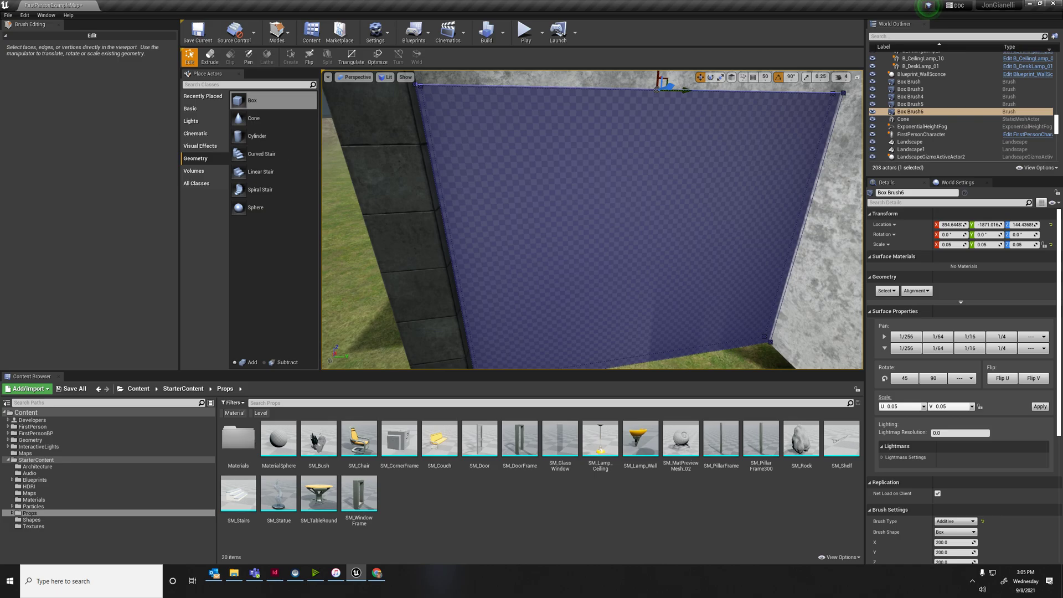
- Switch to Chrome to study the office exterior reference image's window framing, and move the browser window out of the way
click(377, 572)
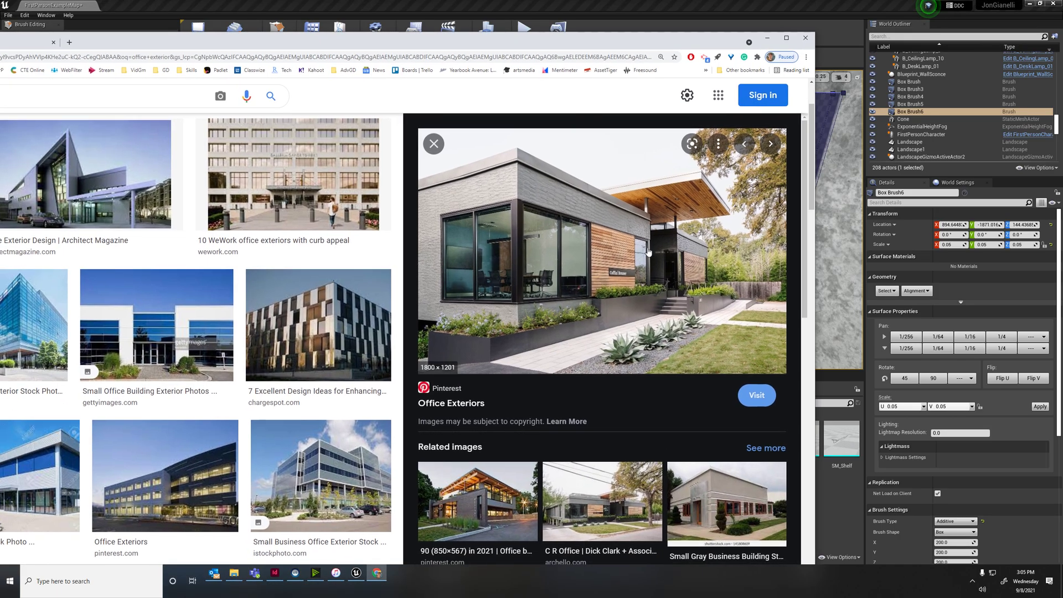
drag(641, 49, 0, 53)
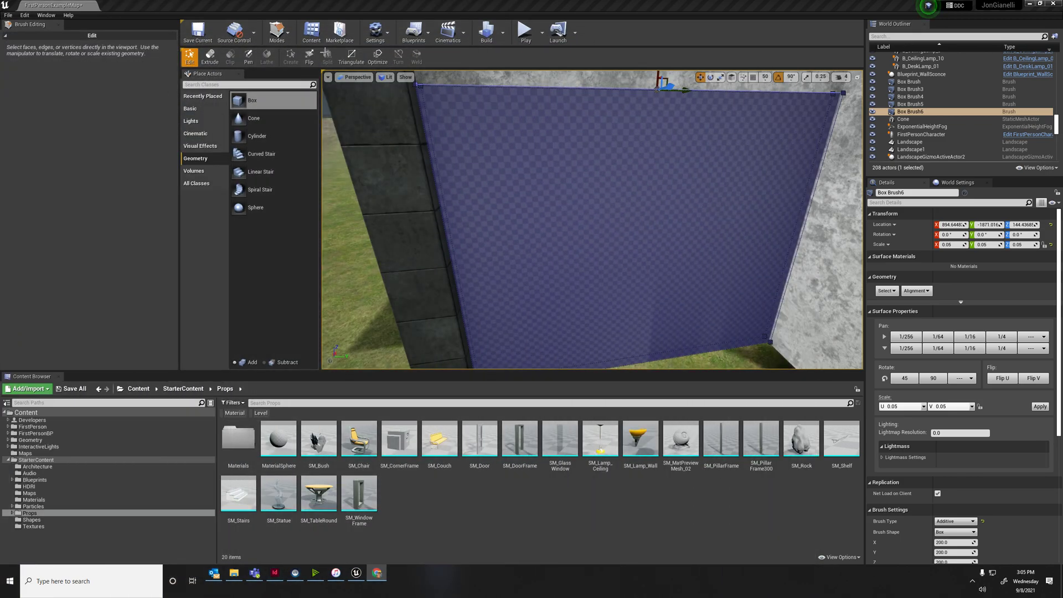
- Return to object selection and duplicate the wall-sized box brush outward along X to about 852.4
click(277, 31)
click(293, 54)
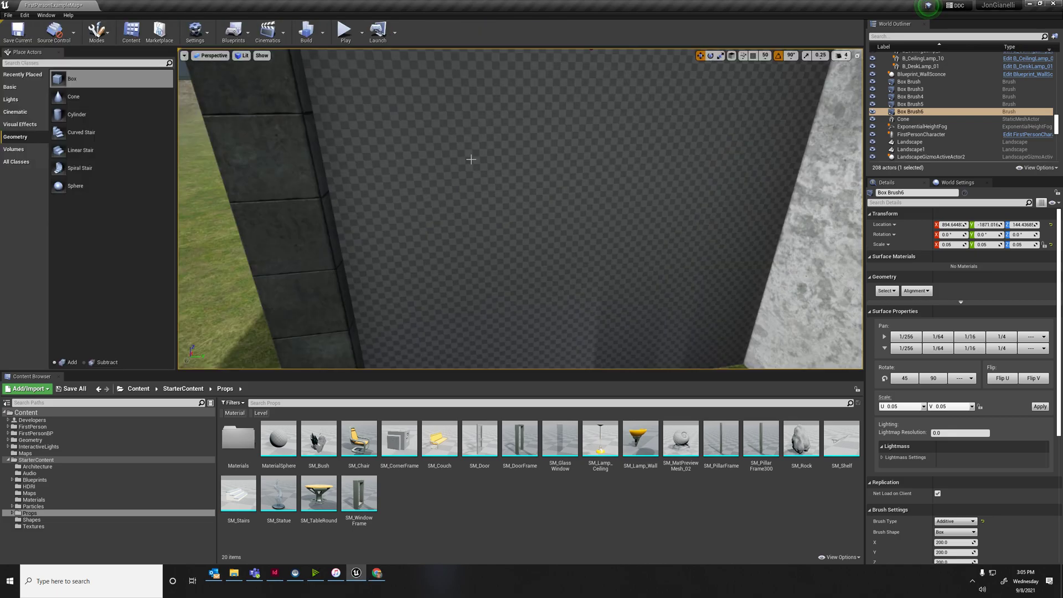
click(591, 163)
right_drag(591, 163, 618, 223)
key(s)
alt+drag(459, 295, 472, 307)
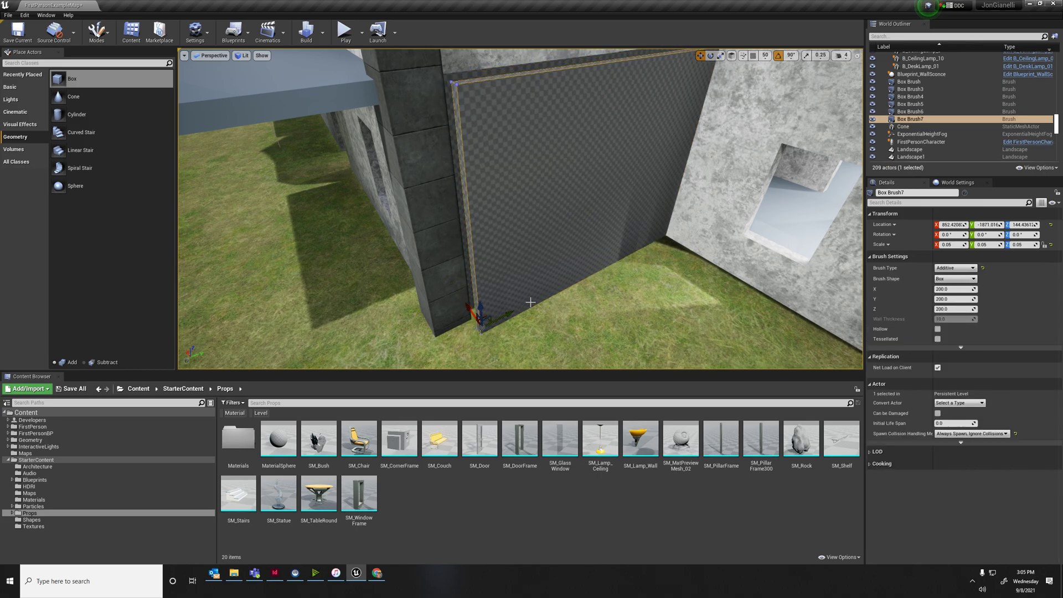
- Undo the last scaling and thicken the duplicated box brush by scaling its X to about 0.19
key(ctrl+z)
mouse_move(503, 318)
right_down()
mouse_move(474, 263)
mouse_move(521, 355)
right_up()
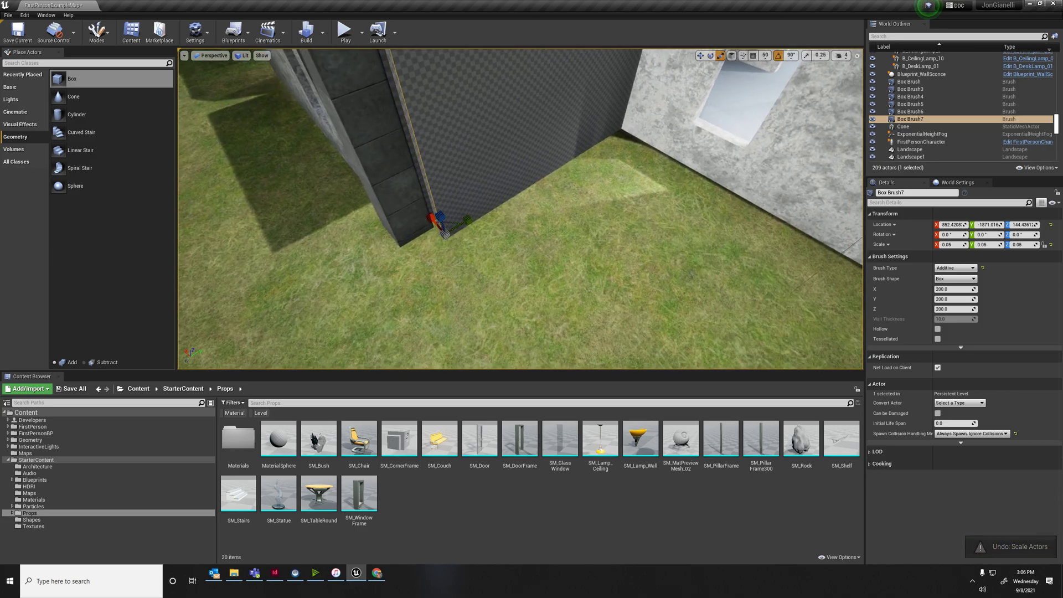
right_drag(486, 244, 472, 243)
mouse_move(475, 170)
right_down()
mouse_move(474, 114)
mouse_move(460, 99)
right_up()
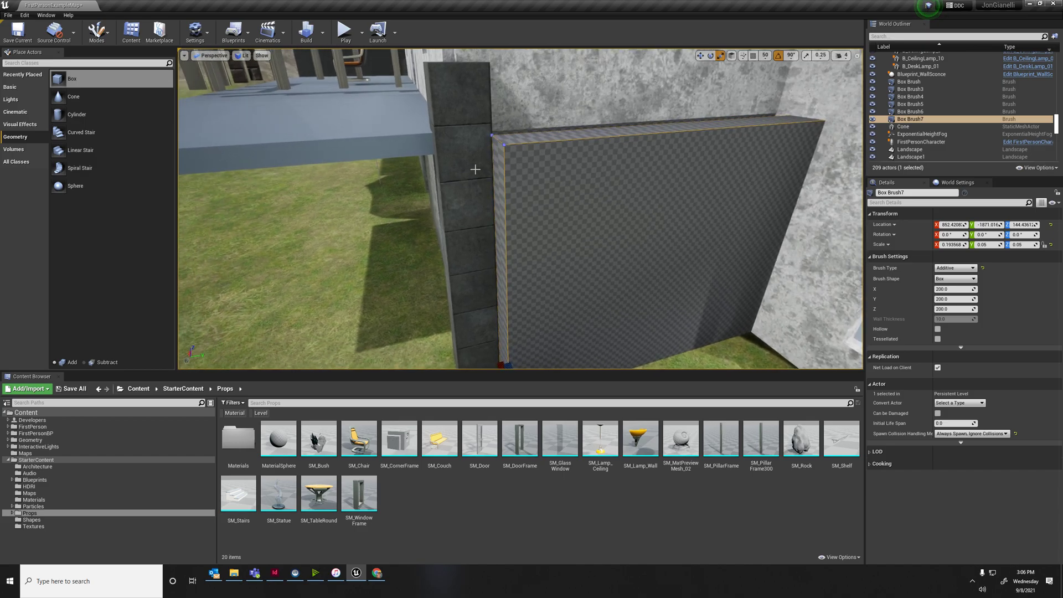
- Enter brush editing and pull the duplicated brush's pillar-side end face slightly inward
click(101, 32)
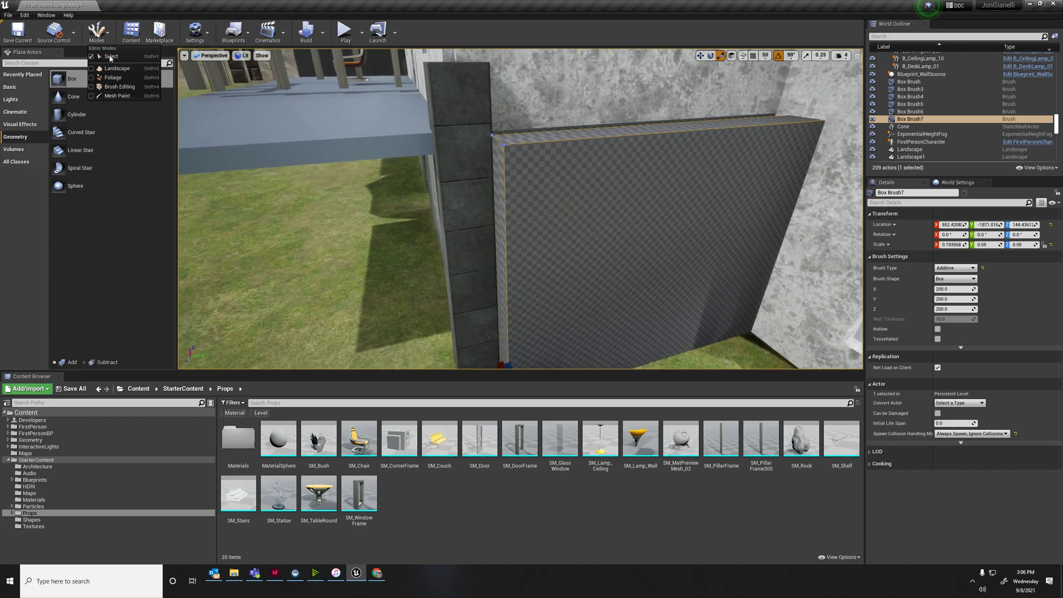
click(123, 80)
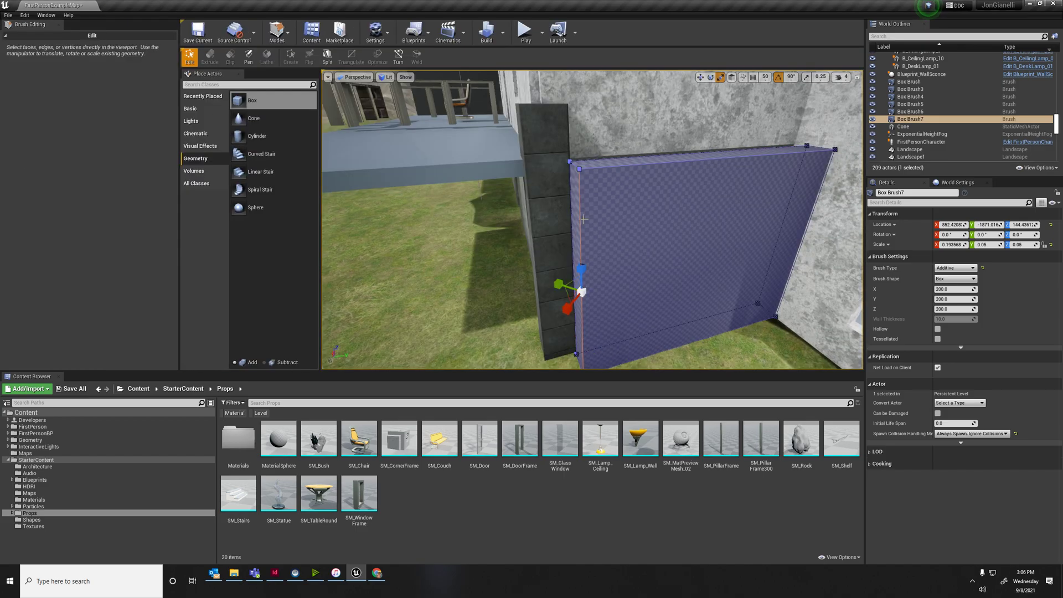
click(580, 236)
drag(565, 292, 566, 287)
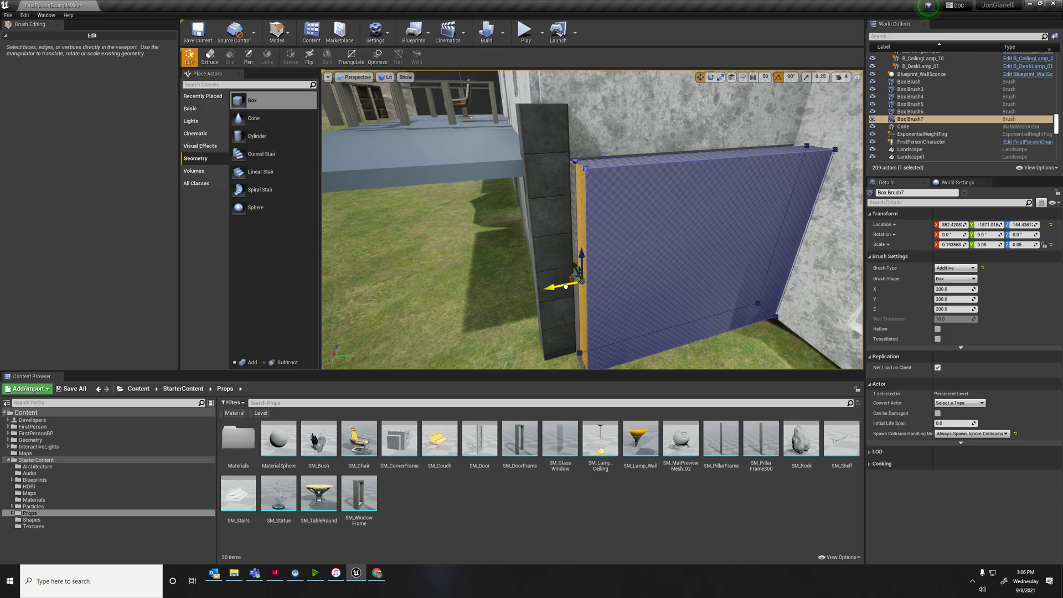
- Reselect the duplicated box brush and, back in object selection, move it along Y to about -1894.6
mouse_move(769, 216)
right_down()
mouse_move(726, 233)
mouse_move(703, 227)
mouse_move(707, 203)
mouse_move(552, 200)
right_up()
click(552, 200)
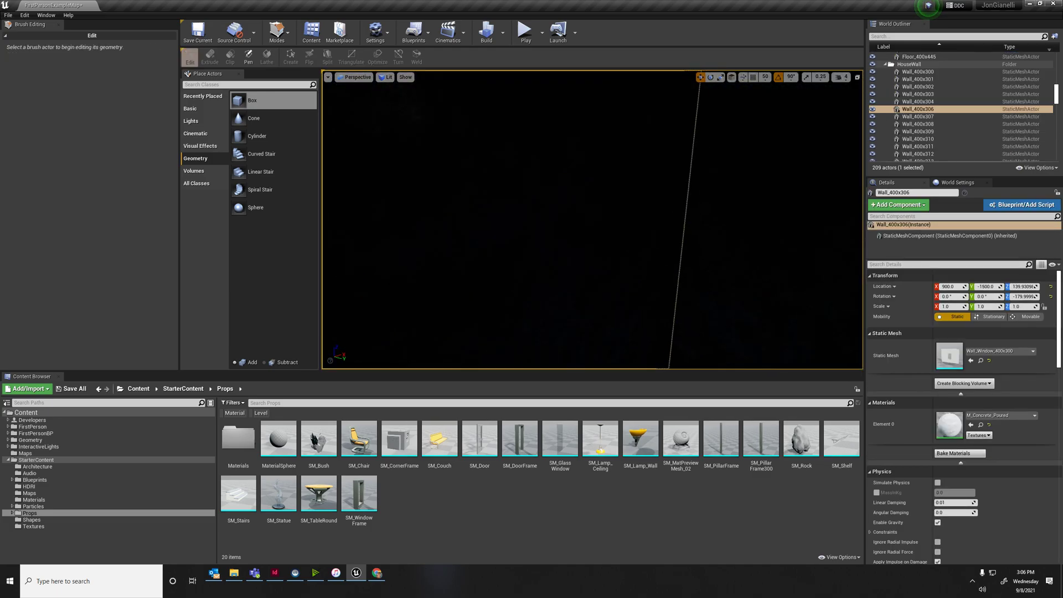
right_drag(642, 195, 720, 194)
click(642, 194)
mouse_move(644, 194)
right_down()
mouse_move(582, 196)
mouse_move(638, 197)
right_up()
click(547, 203)
mouse_move(547, 202)
right_down()
mouse_move(534, 204)
mouse_move(528, 164)
right_up()
click(534, 205)
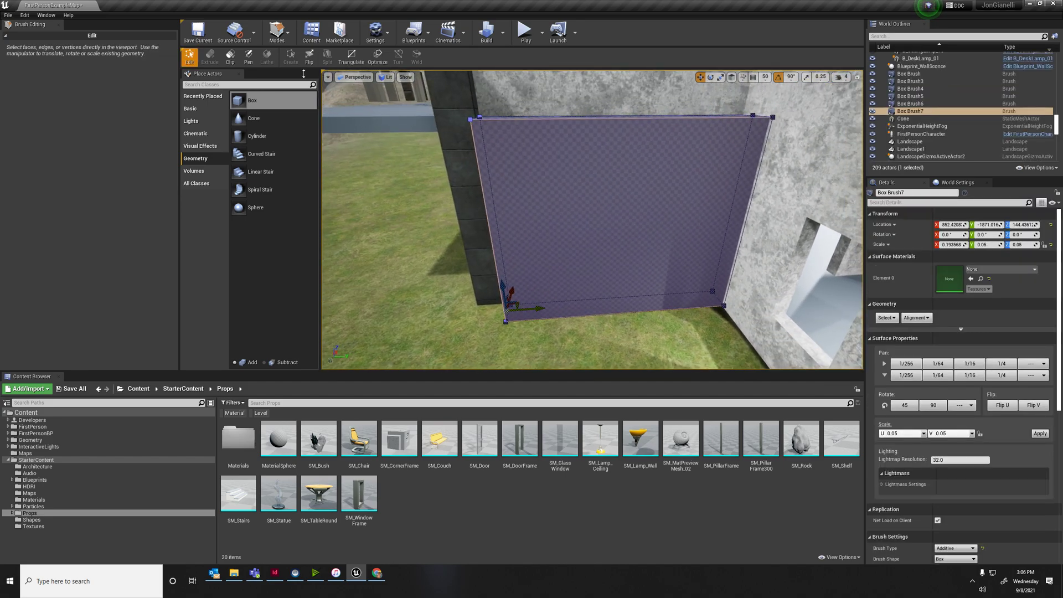
click(278, 33)
click(292, 56)
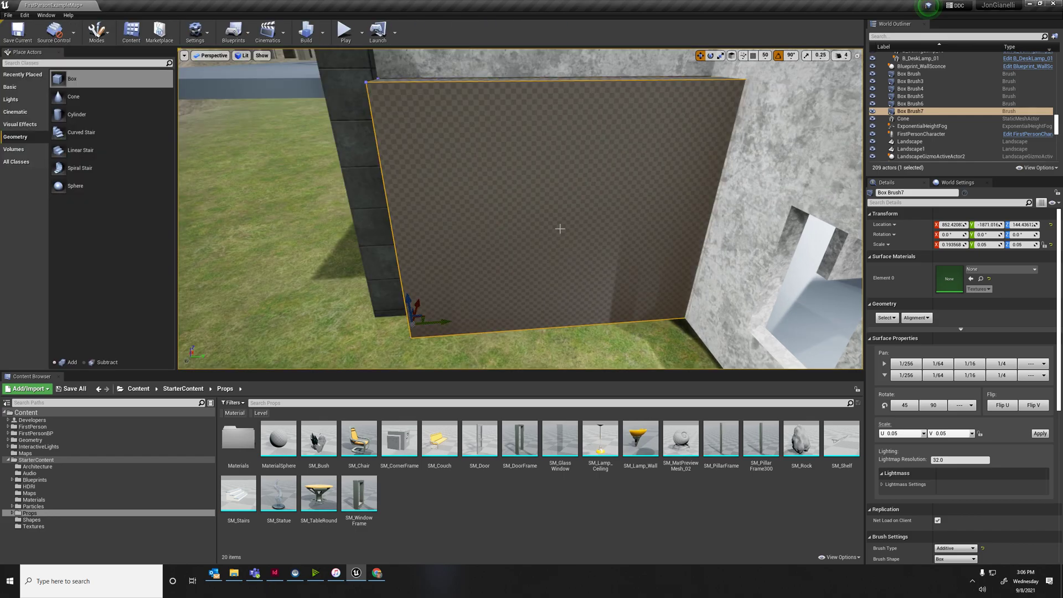
drag(425, 319, 428, 319)
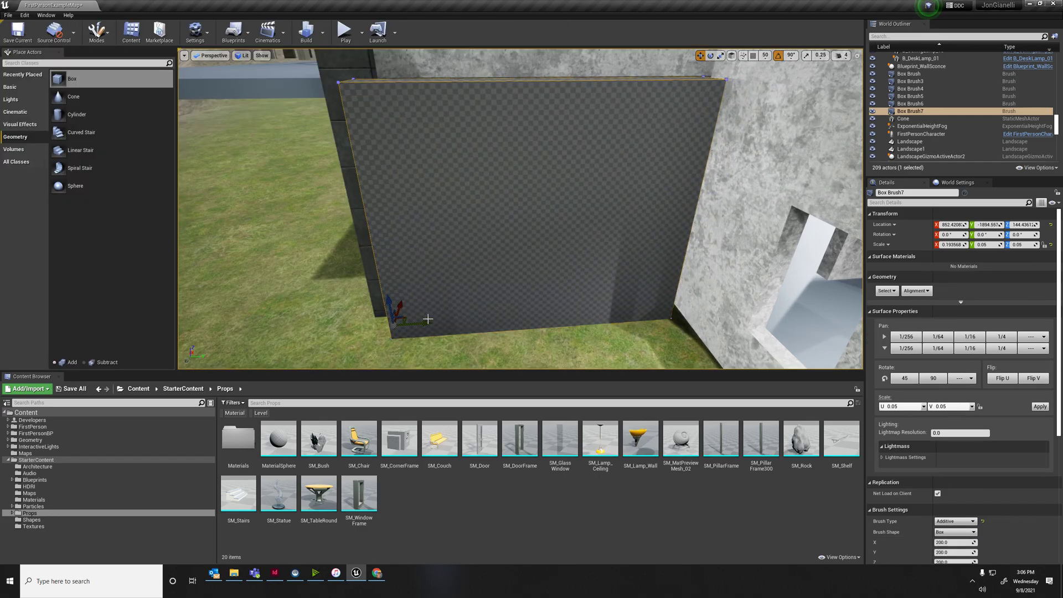
- Enter brush editing and pull in the duplicated brush's end face near the concrete wall
mouse_move(467, 123)
right_down()
mouse_move(451, 121)
mouse_move(467, 122)
right_up()
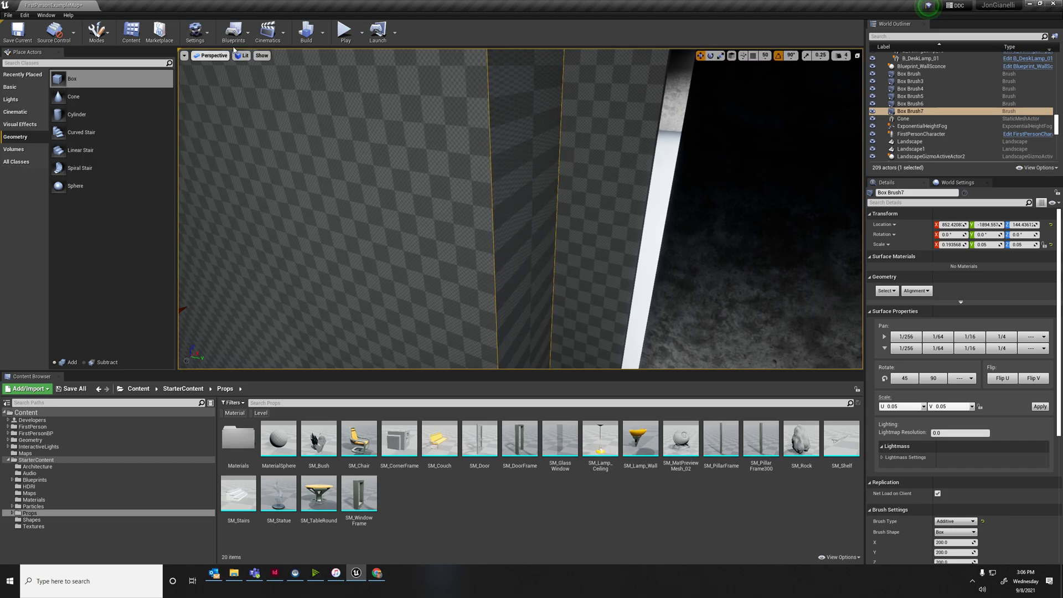
click(108, 41)
click(124, 96)
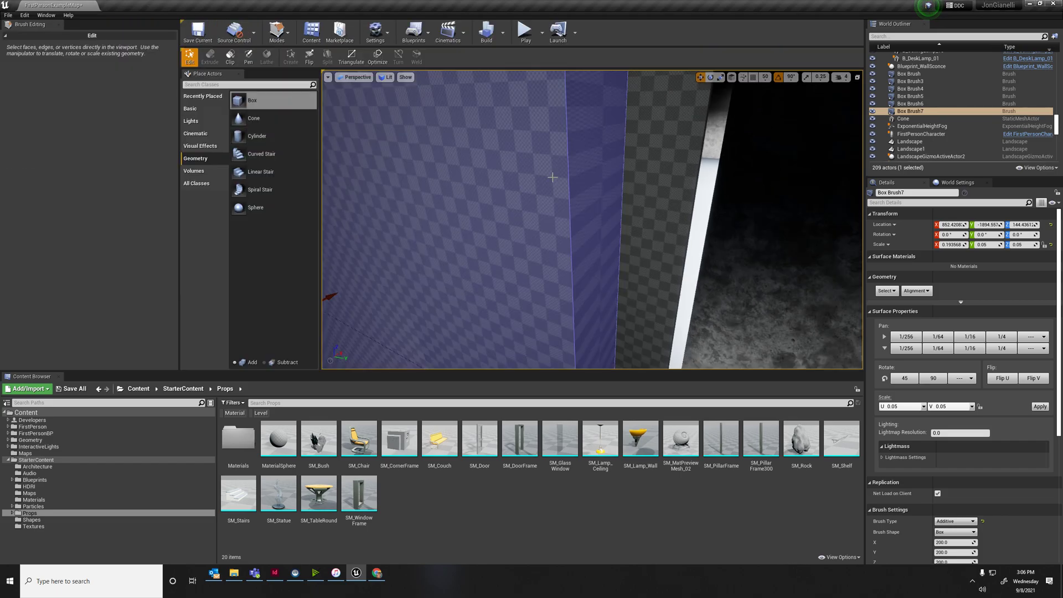
drag(622, 310, 600, 304)
mouse_move(550, 283)
right_down()
mouse_move(537, 288)
mouse_move(550, 283)
right_up()
- Lower the duplicated brush's top face below the rear brush's edge and slightly adjust its bottom face
click(550, 284)
drag(489, 254, 489, 272)
mouse_move(490, 272)
right_down()
mouse_move(485, 311)
mouse_move(515, 236)
mouse_move(560, 197)
right_up()
click(556, 142)
right_drag(556, 142, 543, 213)
drag(541, 206, 541, 208)
mouse_move(542, 208)
right_down()
mouse_move(498, 210)
mouse_move(524, 200)
right_up()
right_drag(456, 70, 371, 48)
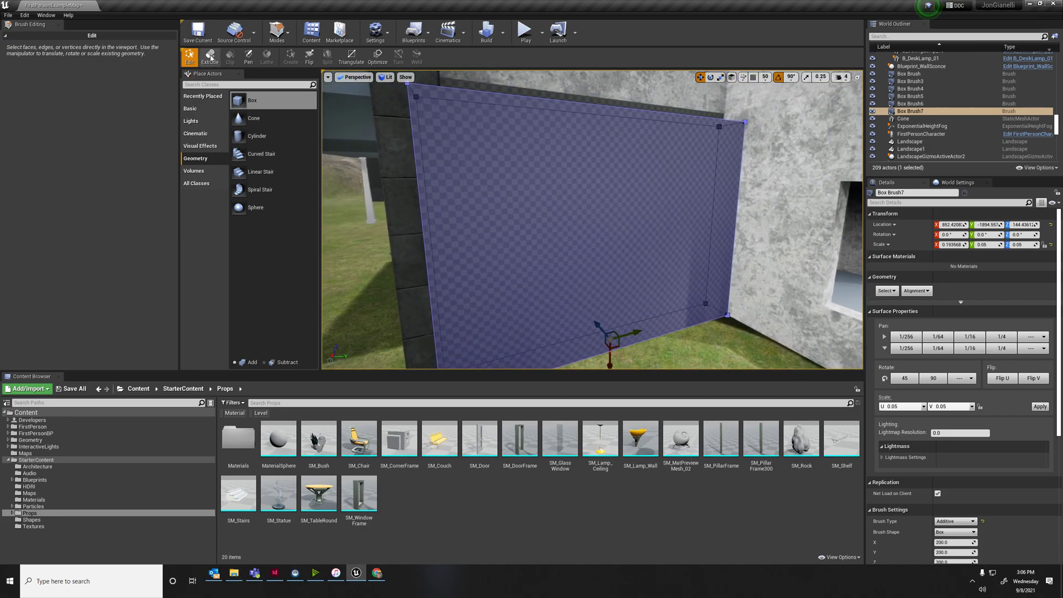
- Return to object selection and move the duplicated brush to about X 873.1, Y -1868.4, Z 154.1
click(279, 34)
click(288, 56)
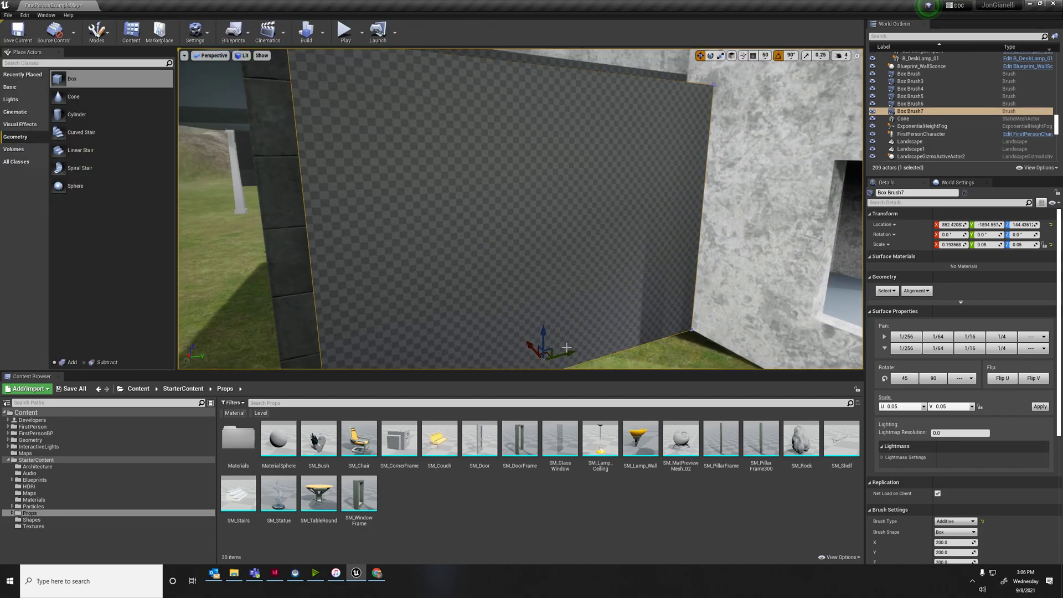
drag(579, 352, 590, 358)
click(590, 358)
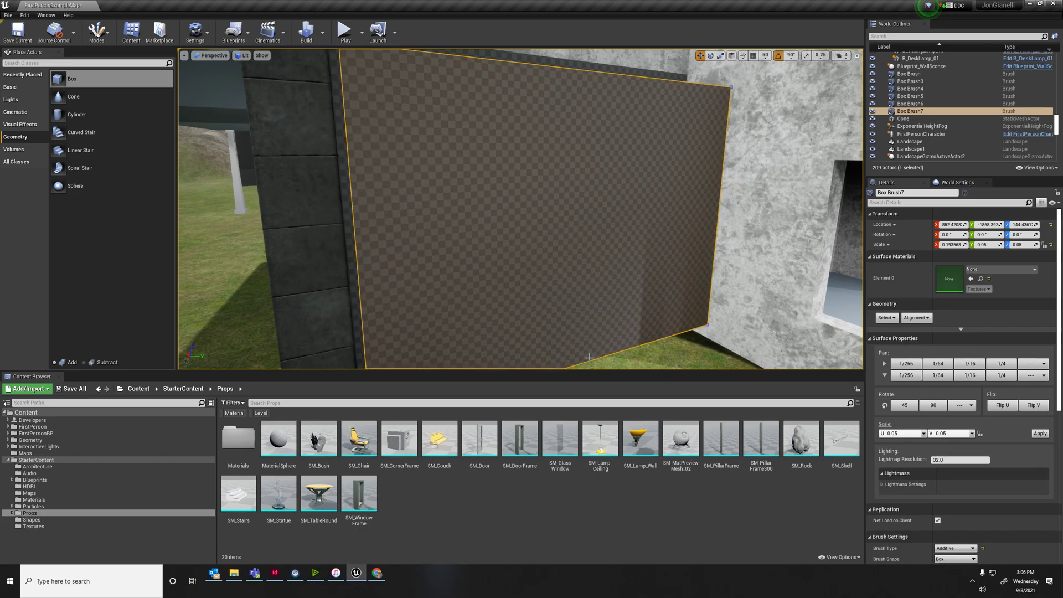
right_drag(590, 332, 540, 354)
mouse_move(638, 298)
right_down()
mouse_move(656, 295)
mouse_move(662, 307)
mouse_move(638, 298)
right_up()
drag(488, 325, 494, 310)
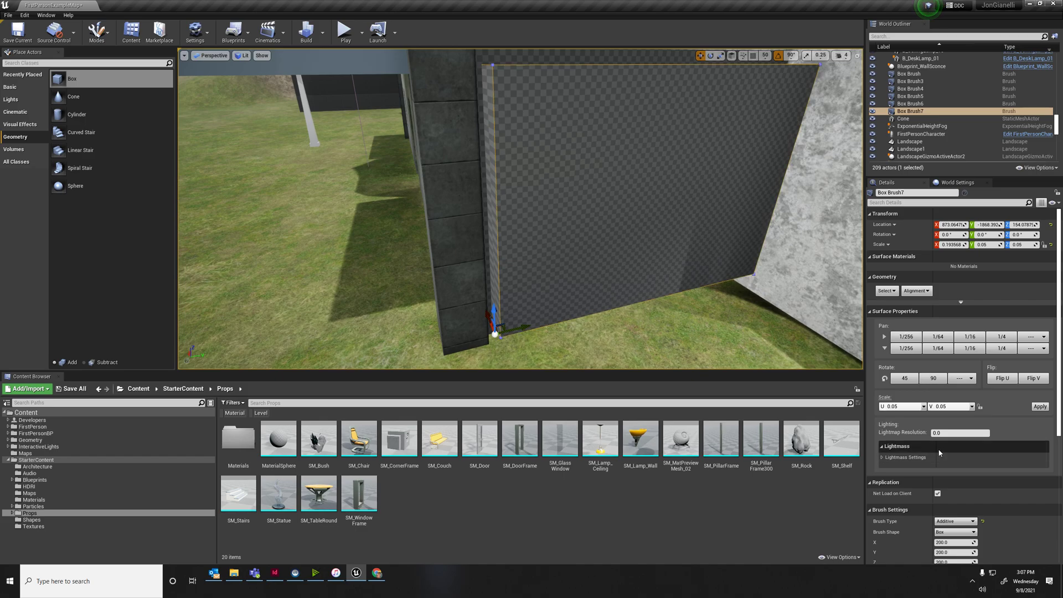
- Set the duplicated box brush's Brush Type to Subtractive
scroll(920, 481, down, 1)
scroll(919, 482, down, 4)
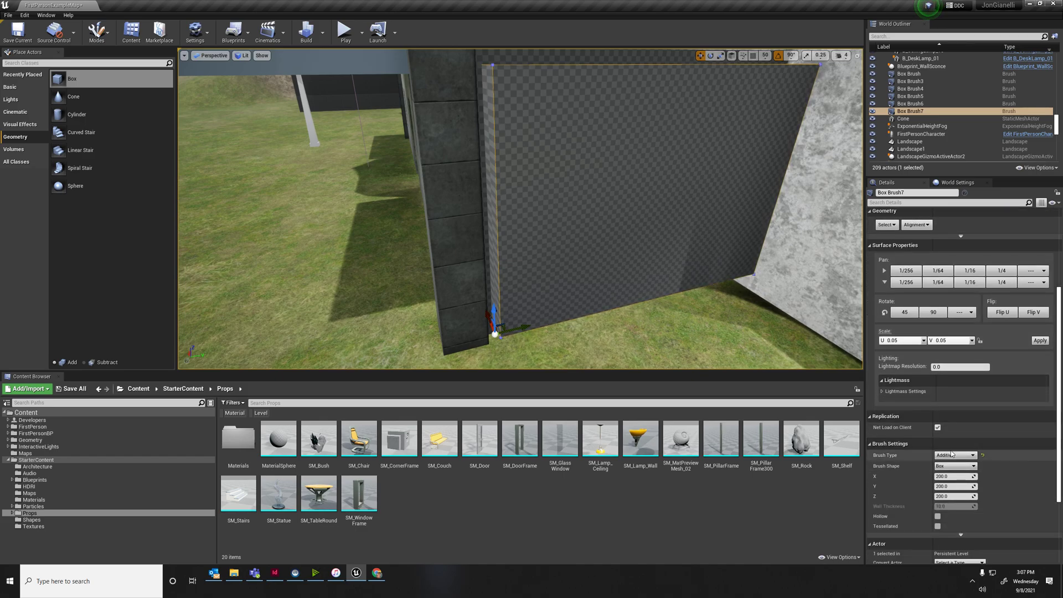
click(954, 455)
click(949, 468)
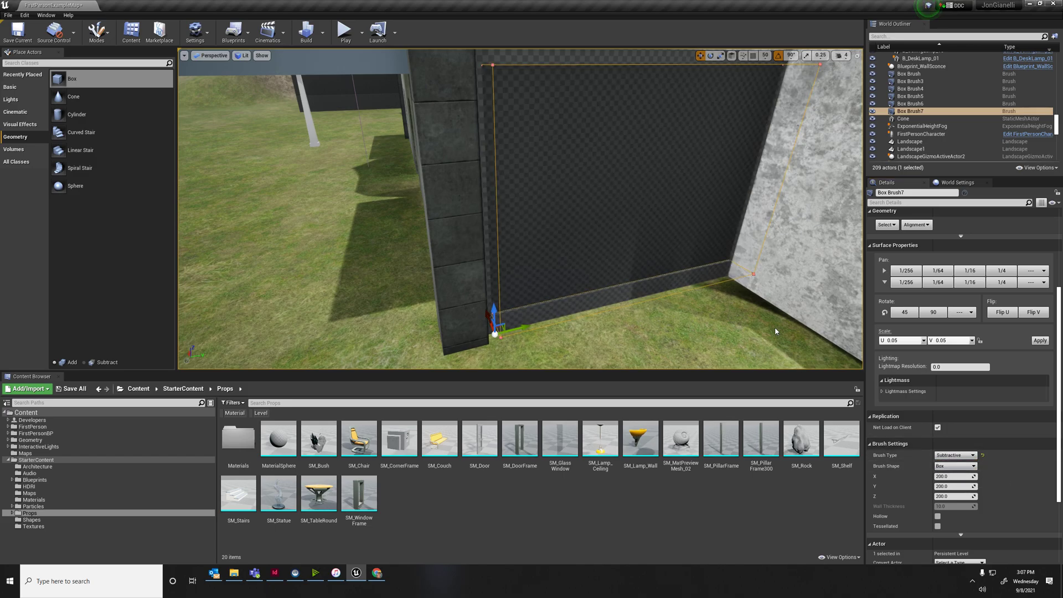
- Scale the subtractive brush down along Y to about a third of the frame wall's width
mouse_move(748, 324)
right_down()
mouse_move(749, 299)
mouse_move(775, 316)
mouse_move(792, 299)
mouse_move(748, 324)
right_up()
drag(656, 312, 655, 360)
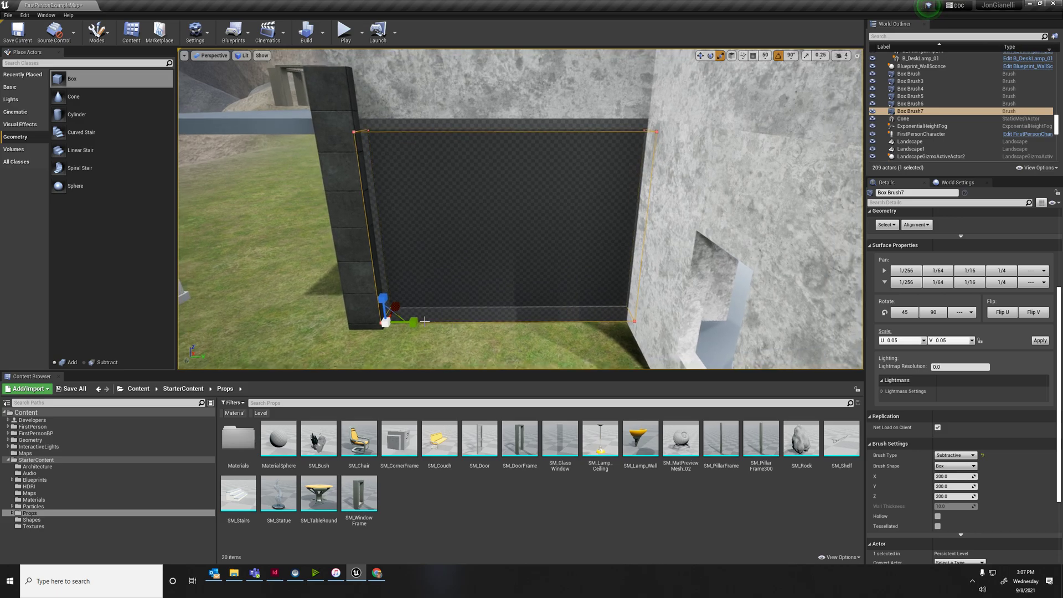
drag(414, 322, 454, 322)
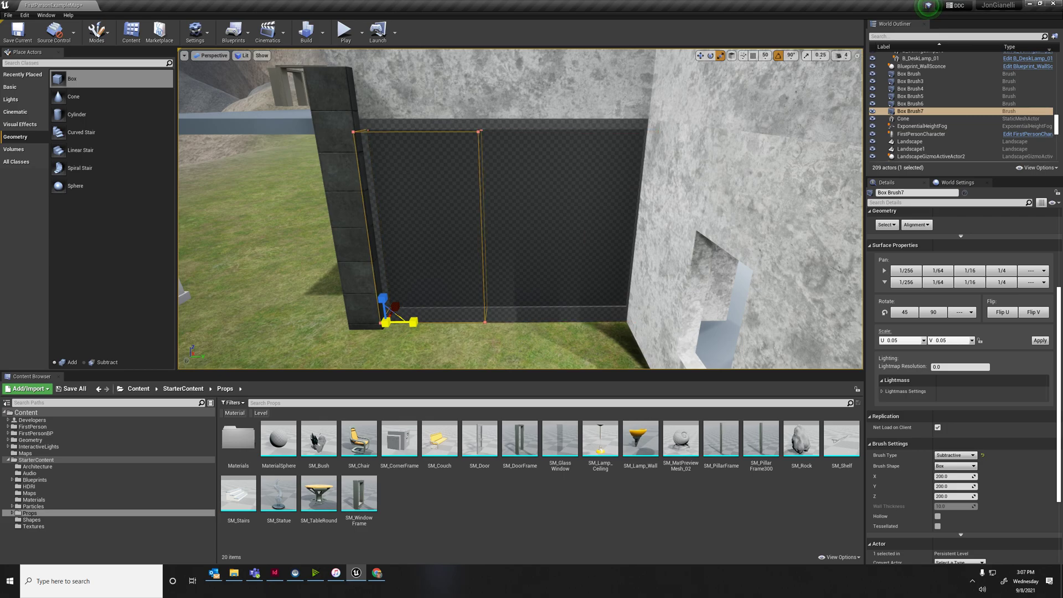
drag(414, 323, 419, 325)
right_drag(418, 325, 438, 322)
- Move the narrowed subtractive brush beside the pillar and up, leaving a frame strip below the cut
key(w)
mouse_move(466, 337)
mouse_down()
mouse_move(483, 339)
mouse_move(443, 338)
mouse_move(477, 335)
mouse_move(465, 338)
mouse_up()
key(w)
right_drag(490, 325, 470, 197)
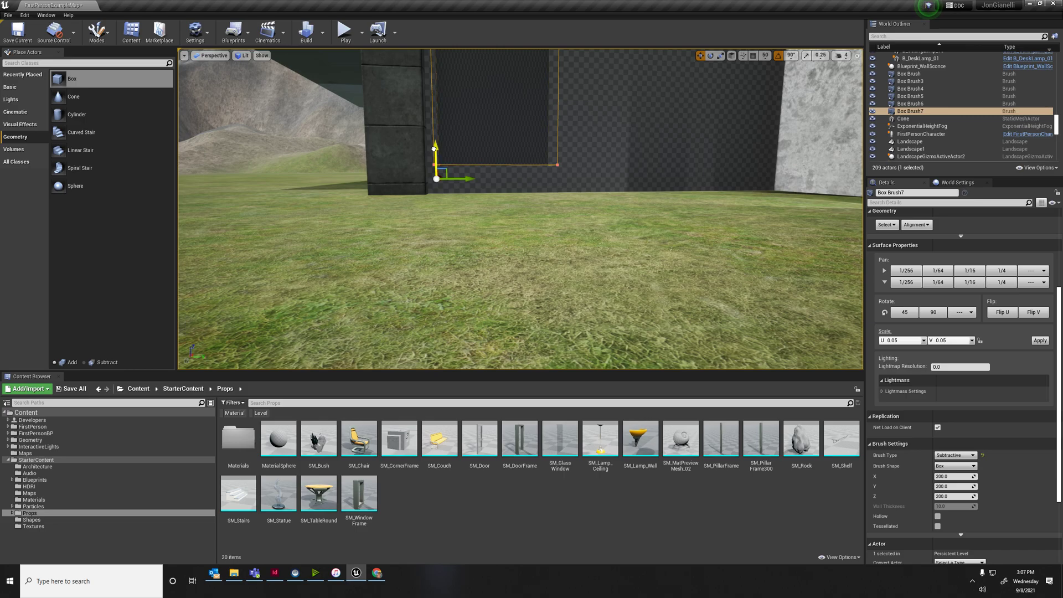
- Enter brush editing, adjust the subtractive brush's top face, and extend its far side face along the wall
right_drag(471, 221, 455, 269)
click(99, 32)
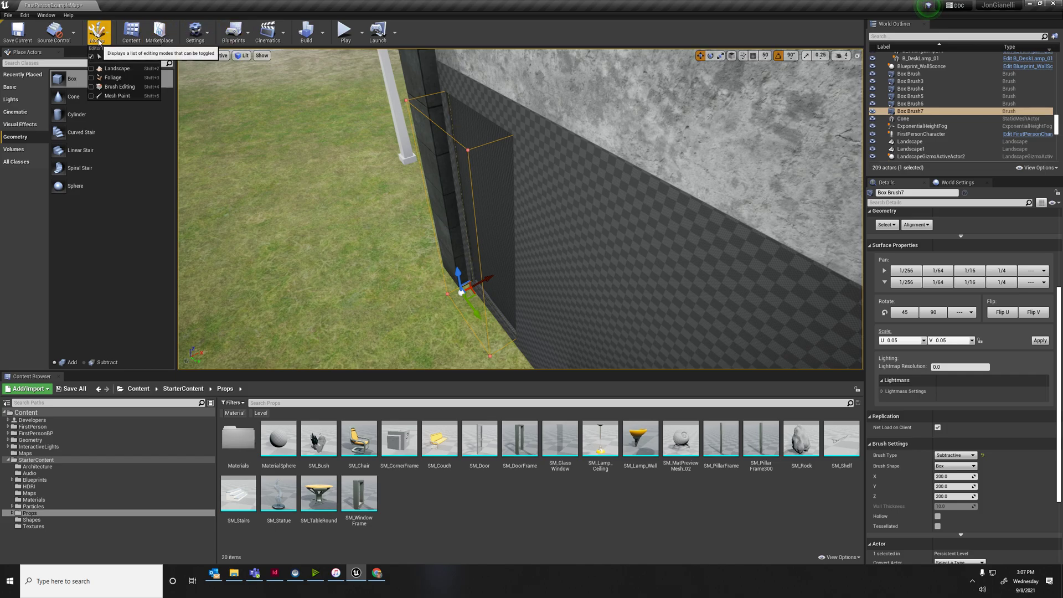
click(119, 86)
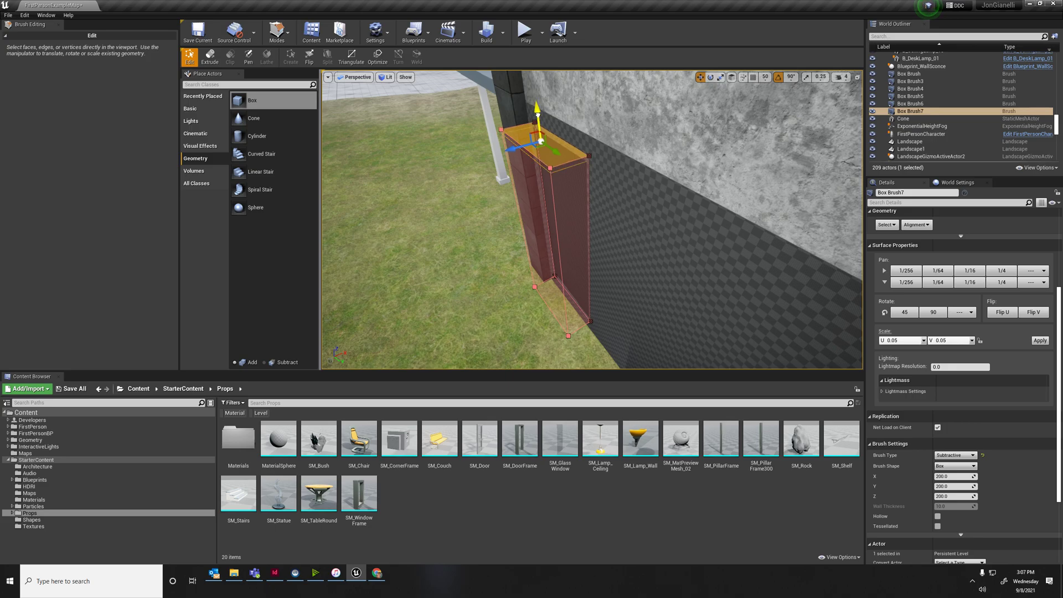
click(588, 215)
mouse_move(599, 292)
mouse_down()
mouse_move(653, 307)
mouse_move(652, 324)
mouse_up()
mouse_move(652, 325)
right_down()
mouse_move(765, 327)
mouse_move(780, 302)
mouse_move(778, 327)
mouse_move(801, 339)
right_up()
key(w)
key(a)
- Return to object selection and shift the subtractive brush slightly at the opening beside the pillar
click(278, 34)
click(294, 57)
right_drag(354, 166, 421, 172)
key(s)
right_drag(516, 156, 507, 163)
key(a)
right_drag(519, 256, 402, 296)
drag(395, 287, 393, 292)
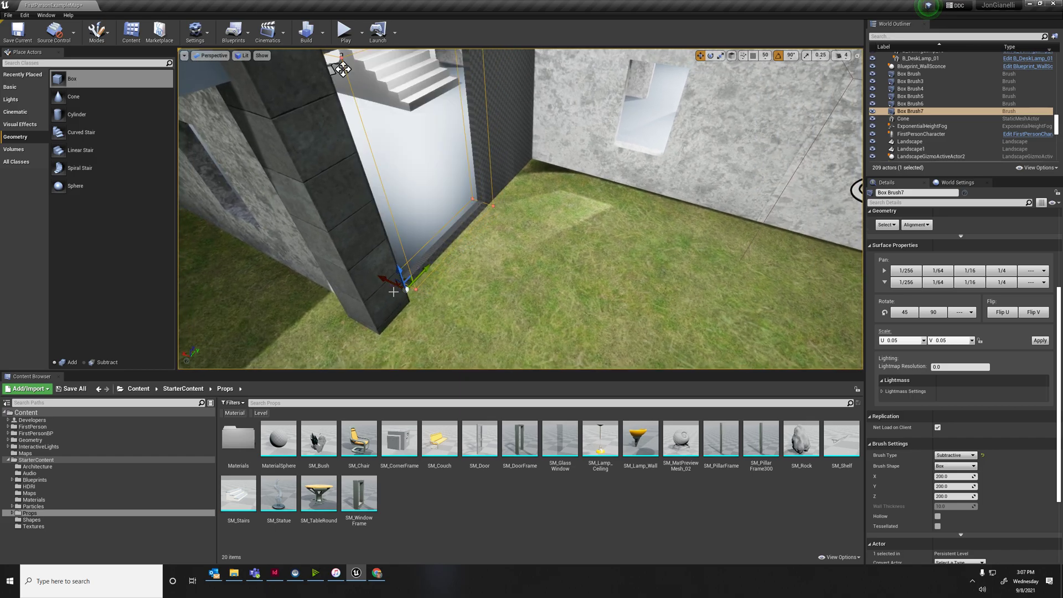
- Duplicate the subtractive brush along Y to cut a second opening in the frame, reaching toward the adjoining wall
key(d)
mouse_move(460, 267)
right_down()
mouse_move(441, 261)
mouse_move(460, 267)
right_up()
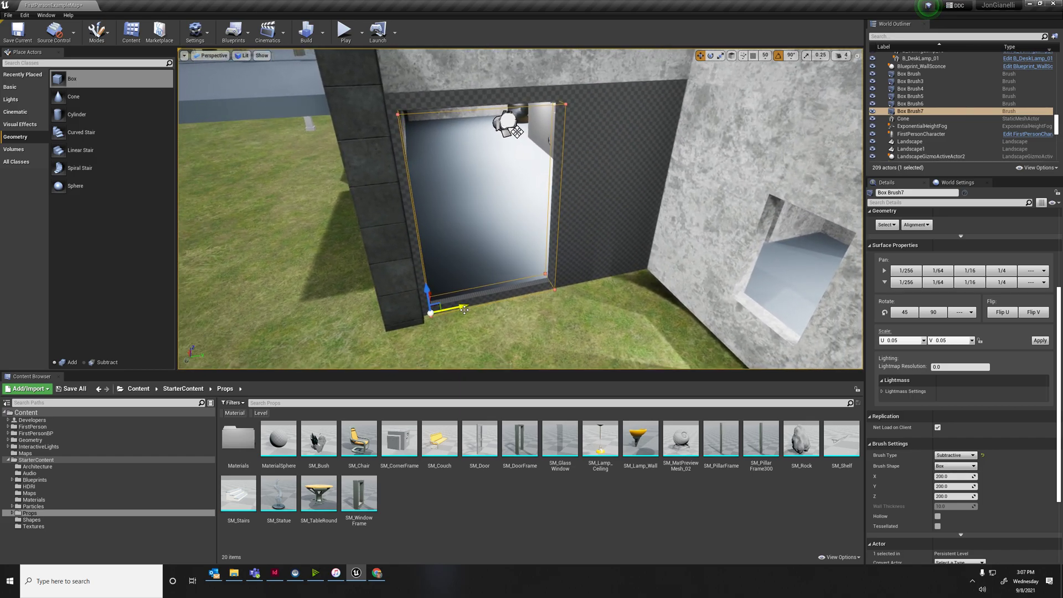
alt+drag(465, 310, 498, 302)
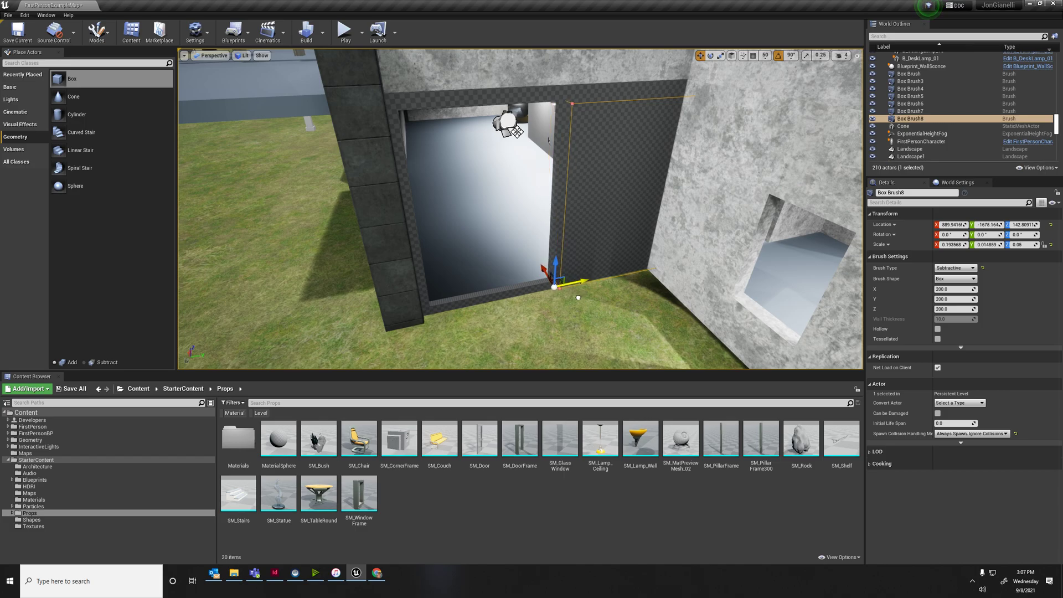
right_drag(565, 298, 653, 252)
key(a)
- Enter brush editing and move the duplicate's side face away from the first opening, leaving a narrow mullion between them
click(96, 40)
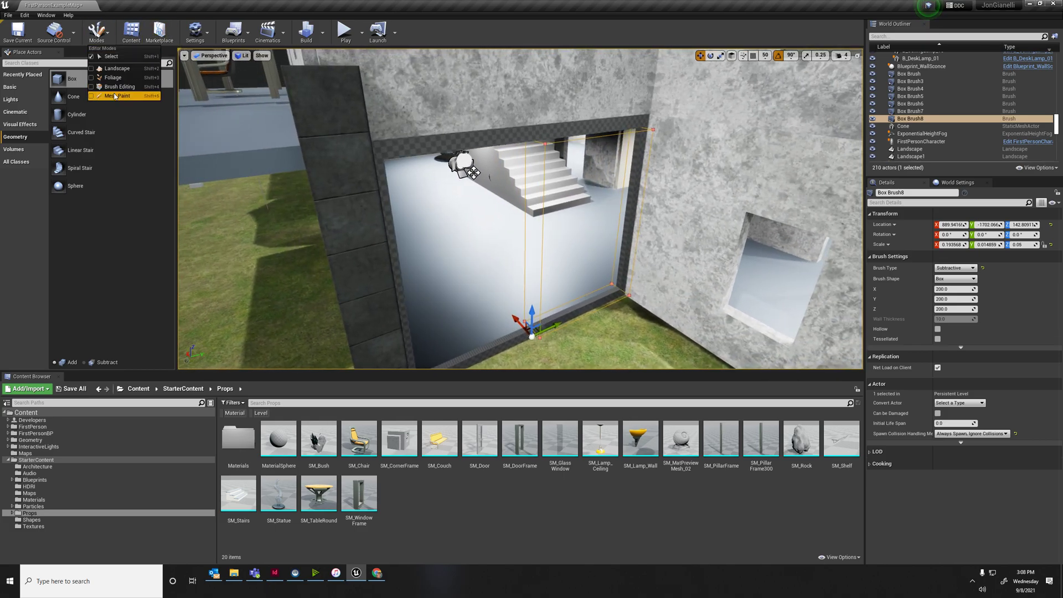
click(131, 95)
click(601, 250)
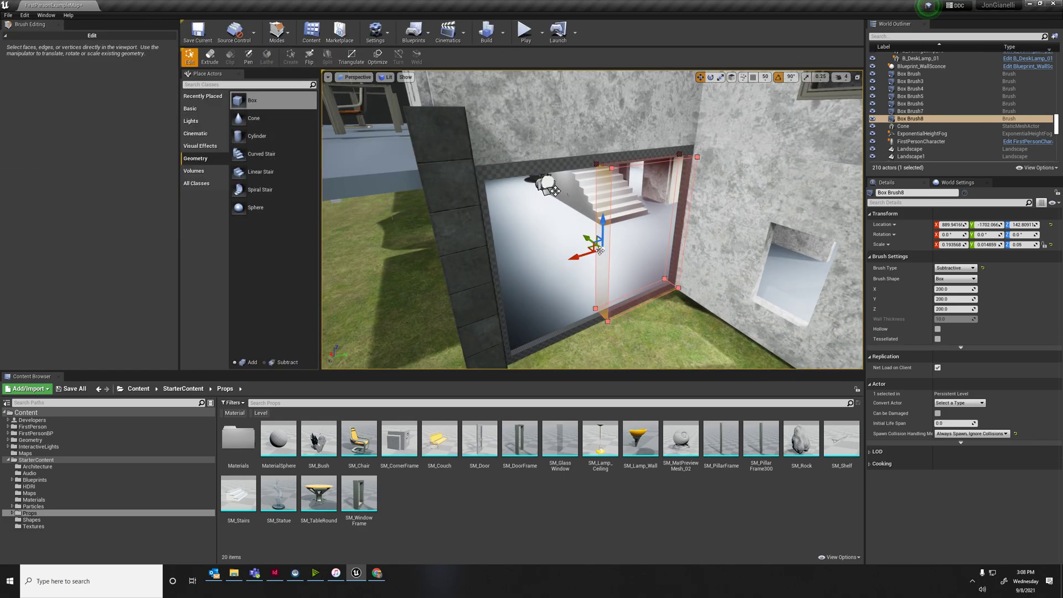
drag(587, 260, 605, 262)
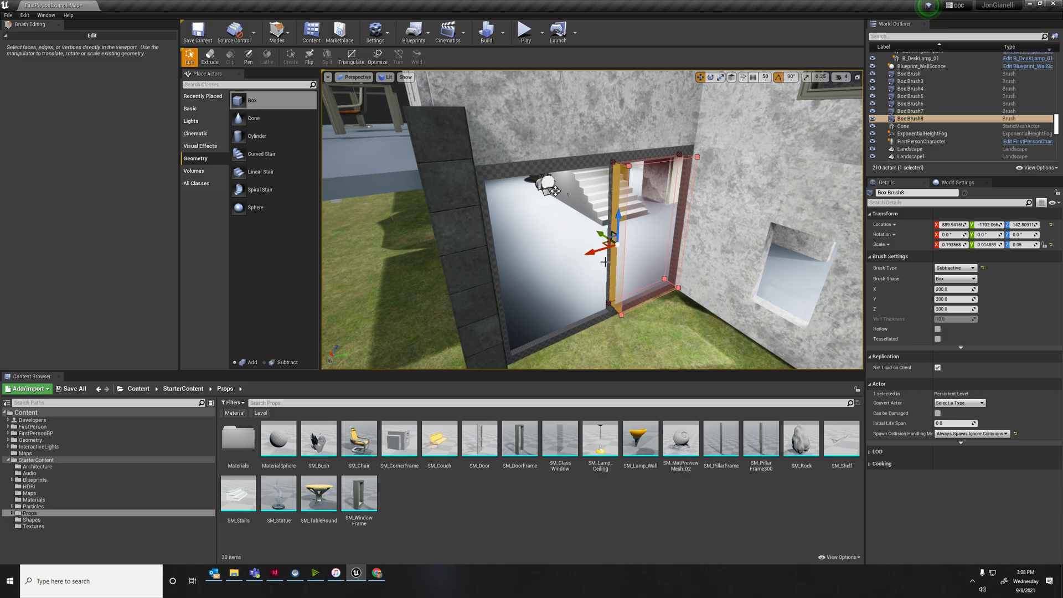
right_drag(654, 213, 731, 217)
key(d)
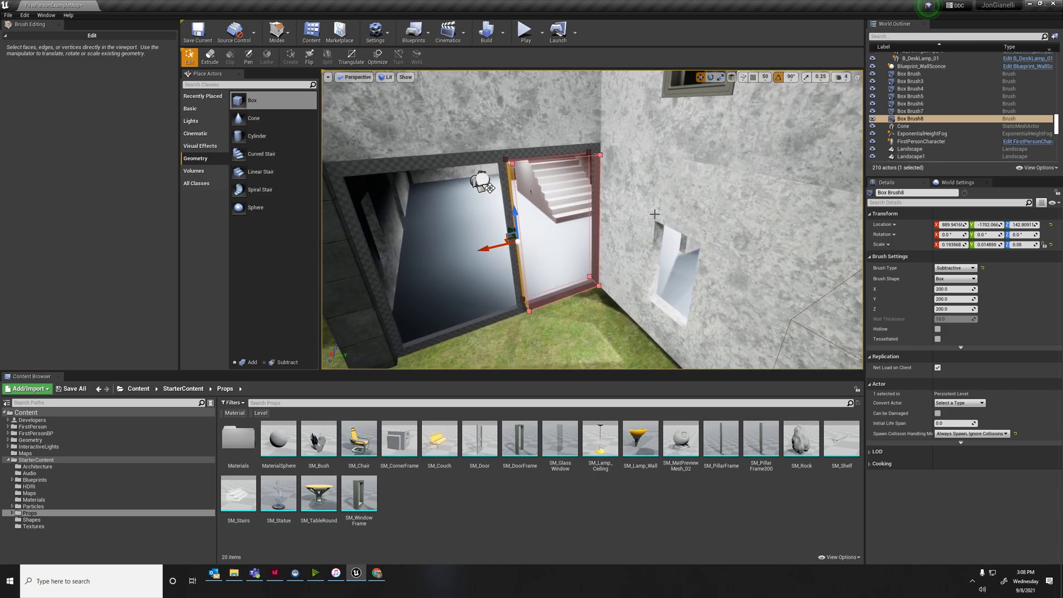
- Select the frame brush and both subtractive brushes and put them in a new outliner folder named Window
click(655, 214)
right_drag(576, 138, 548, 164)
click(666, 237)
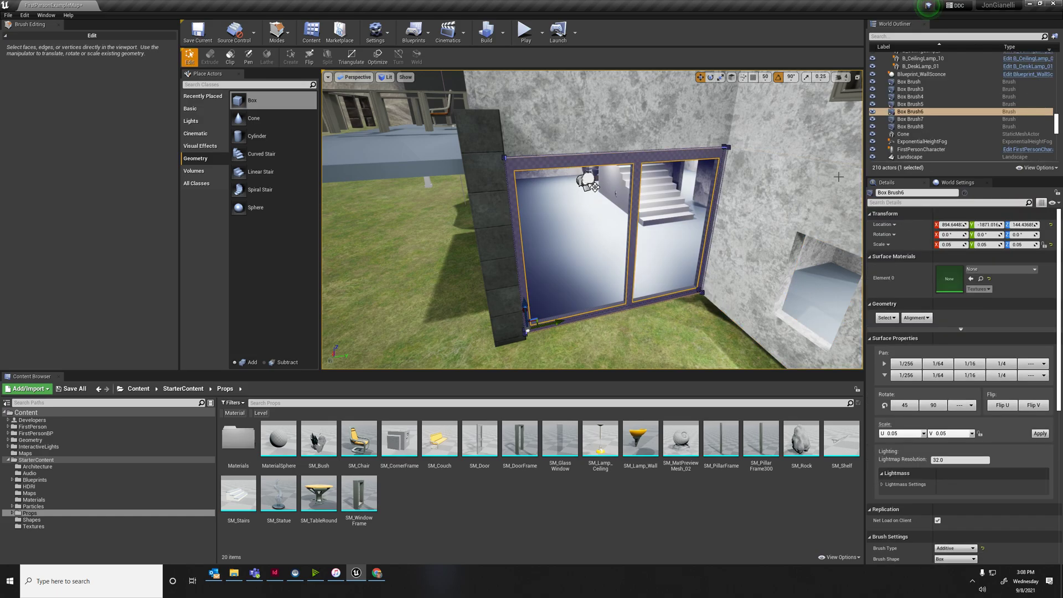
click(911, 119)
ctrl+click(912, 127)
ctrl+click(911, 111)
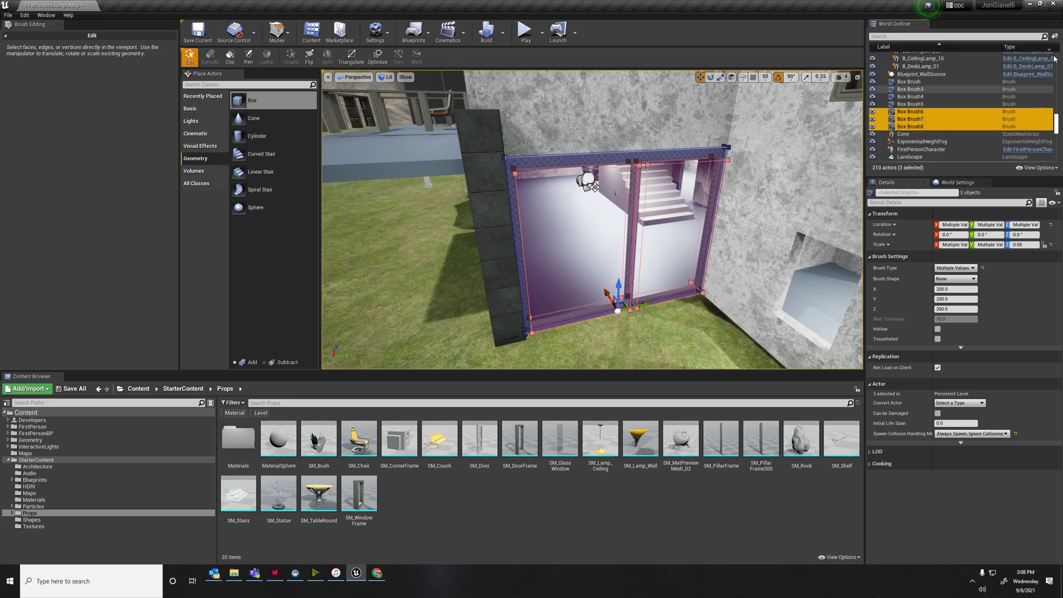
click(1055, 36)
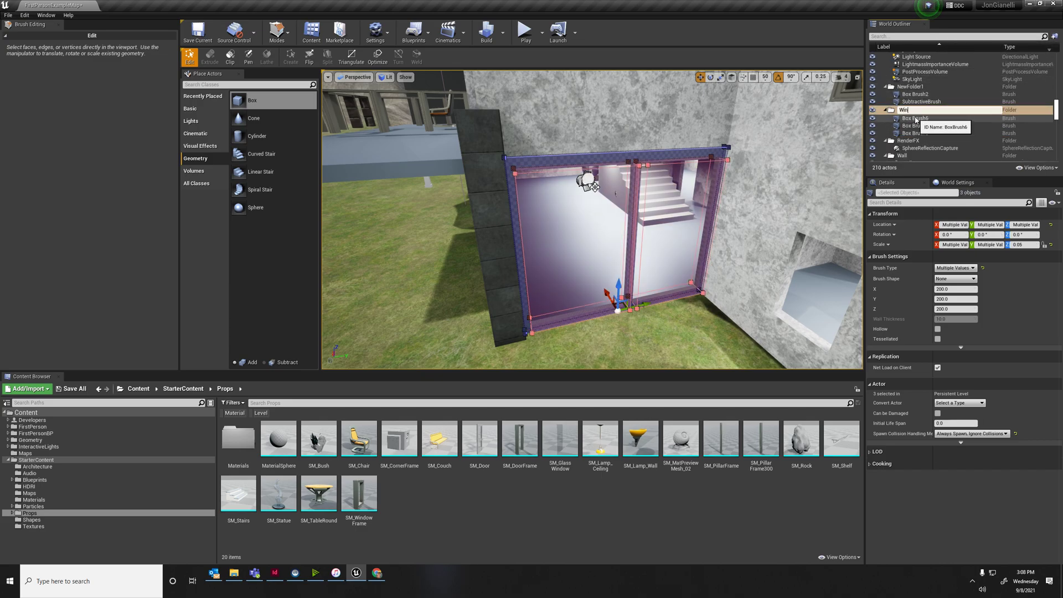
key(Return)
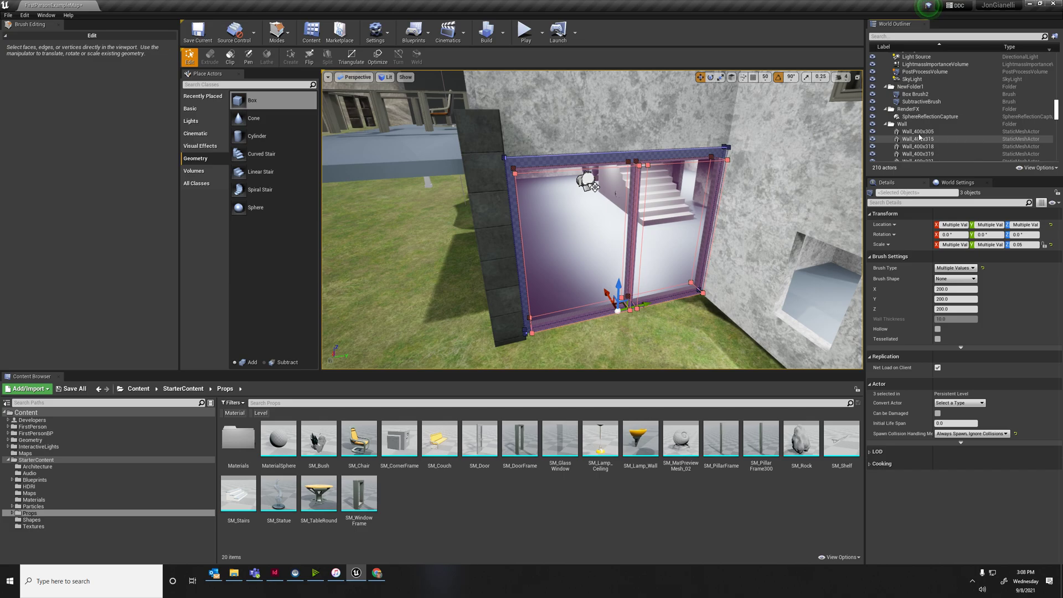
scroll(920, 138, down, 5)
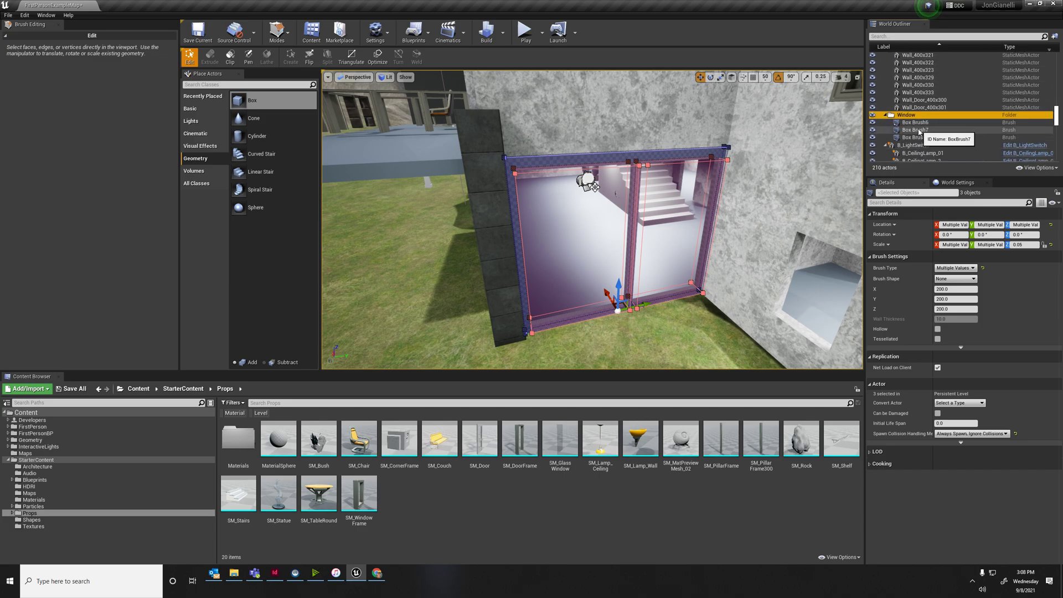
scroll(723, 173, up, 6)
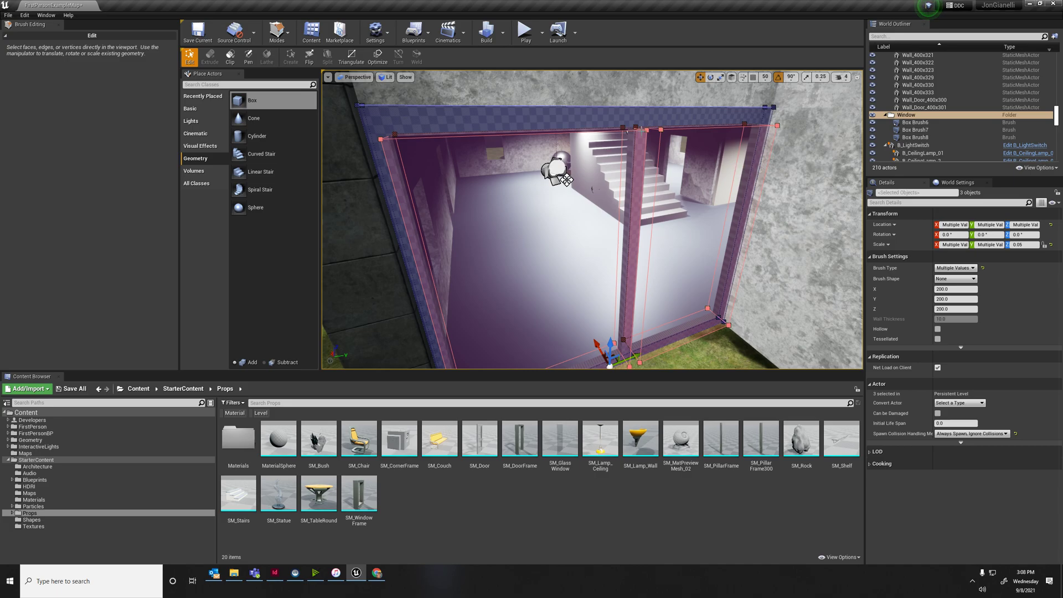
- Select the frame brush's surfaces and assign the M_Metal_Rough material to them
click(683, 126)
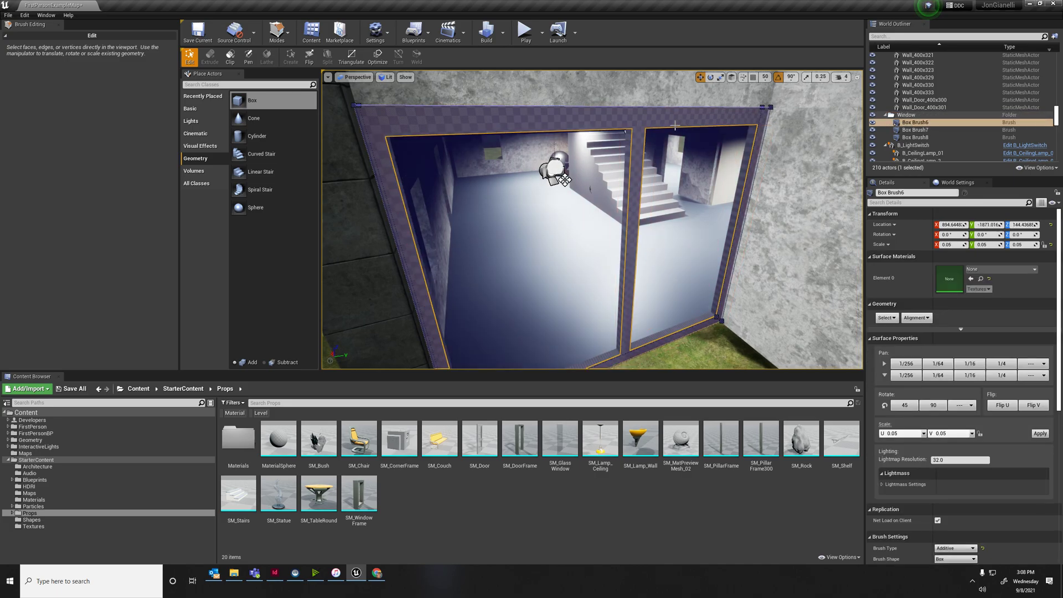
click(675, 126)
mouse_move(622, 155)
right_down()
mouse_move(695, 158)
mouse_move(687, 159)
right_up()
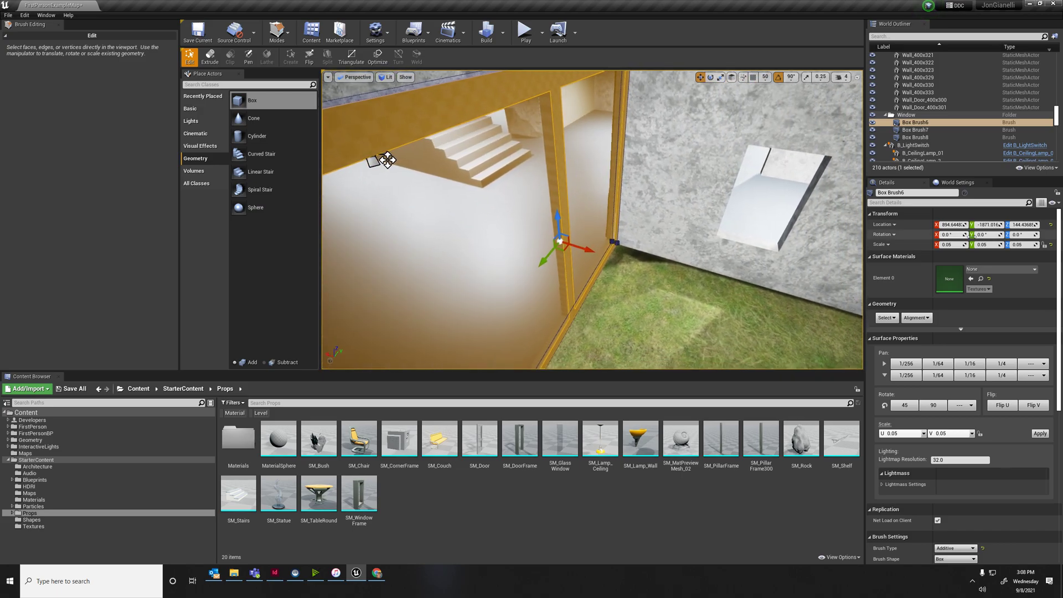
click(982, 270)
scroll(994, 398, down, 4)
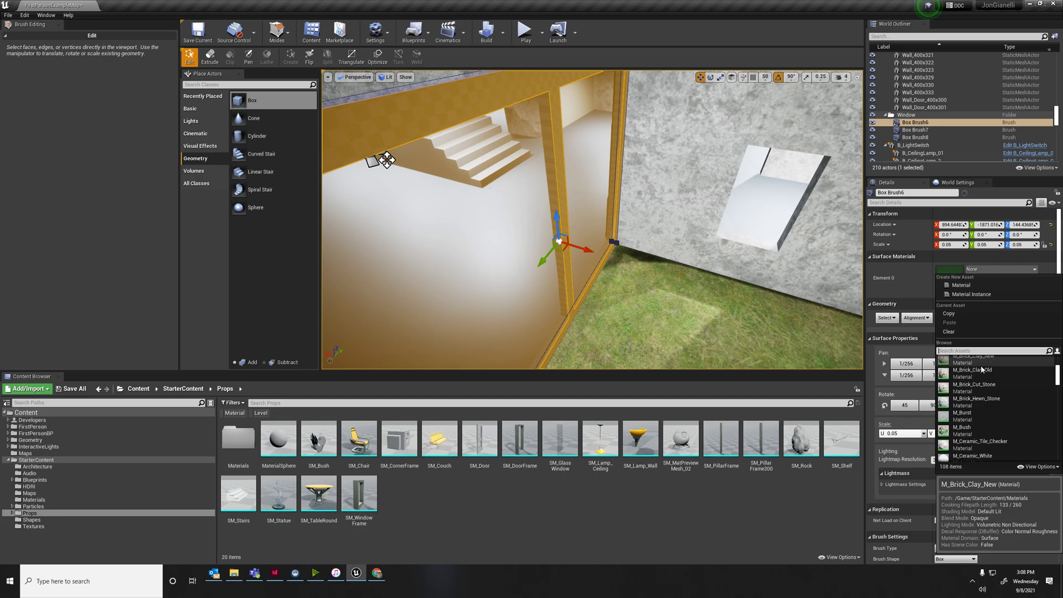
scroll(982, 370, down, 4)
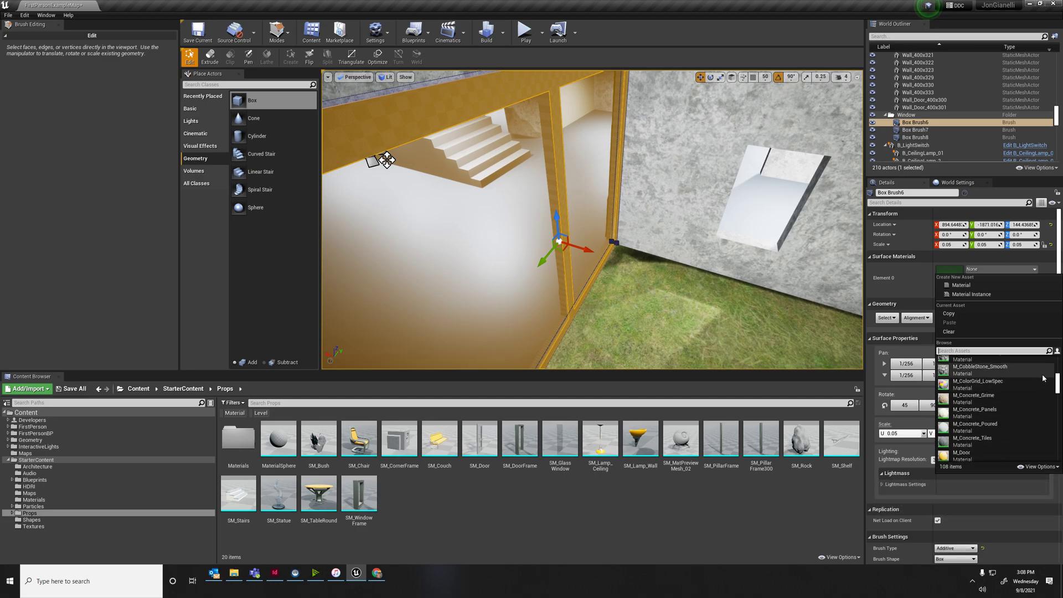
drag(1060, 386, 1060, 423)
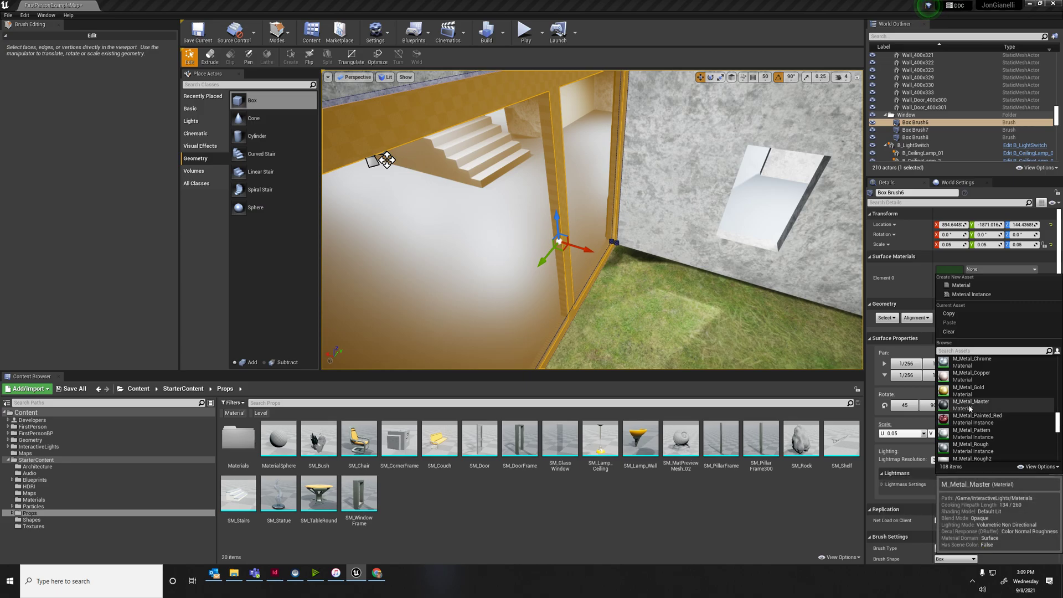
scroll(994, 422, down, 1)
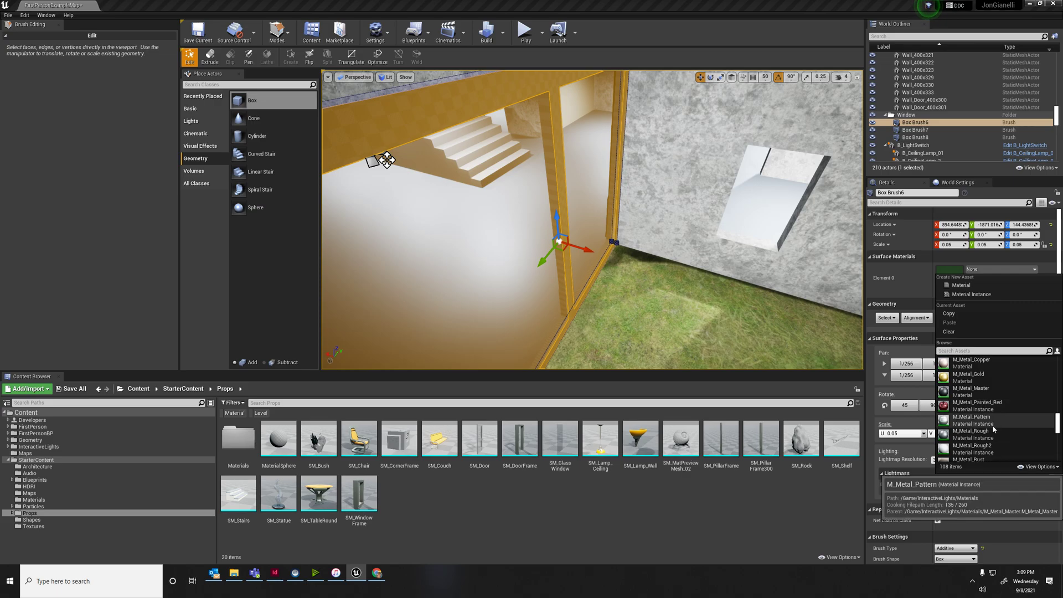
scroll(994, 426, down, 1)
click(973, 423)
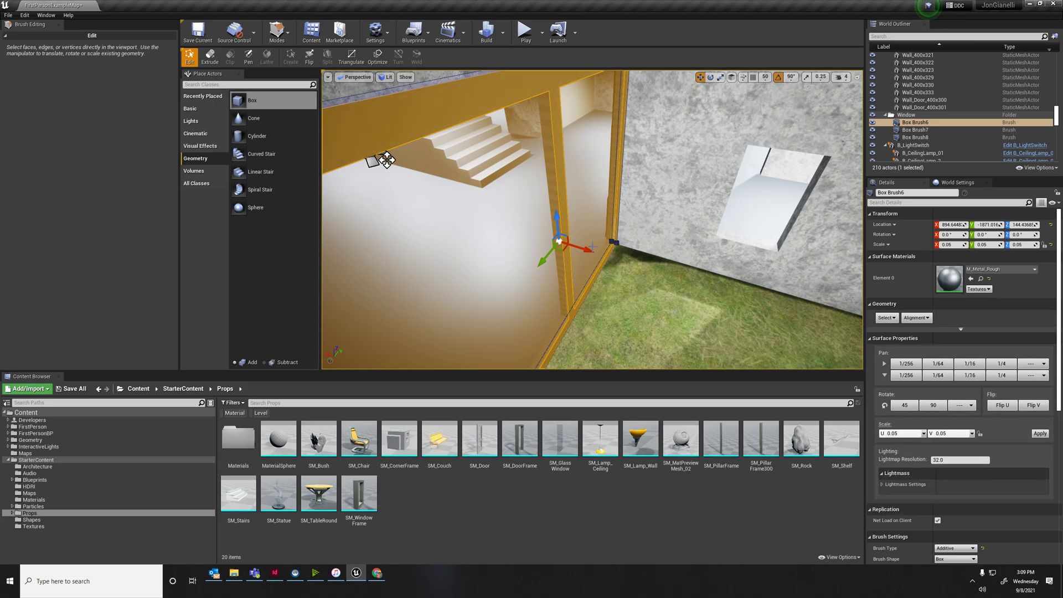
- Select the inner faces of the opening beside the adjoining wall and assign them the M_Metal_Rough material
key(s)
mouse_move(663, 252)
right_down()
mouse_move(732, 191)
mouse_move(730, 177)
mouse_move(684, 155)
mouse_move(632, 105)
right_up()
click(743, 182)
key(w)
key(s)
right_drag(737, 166, 726, 194)
key(w)
click(530, 228)
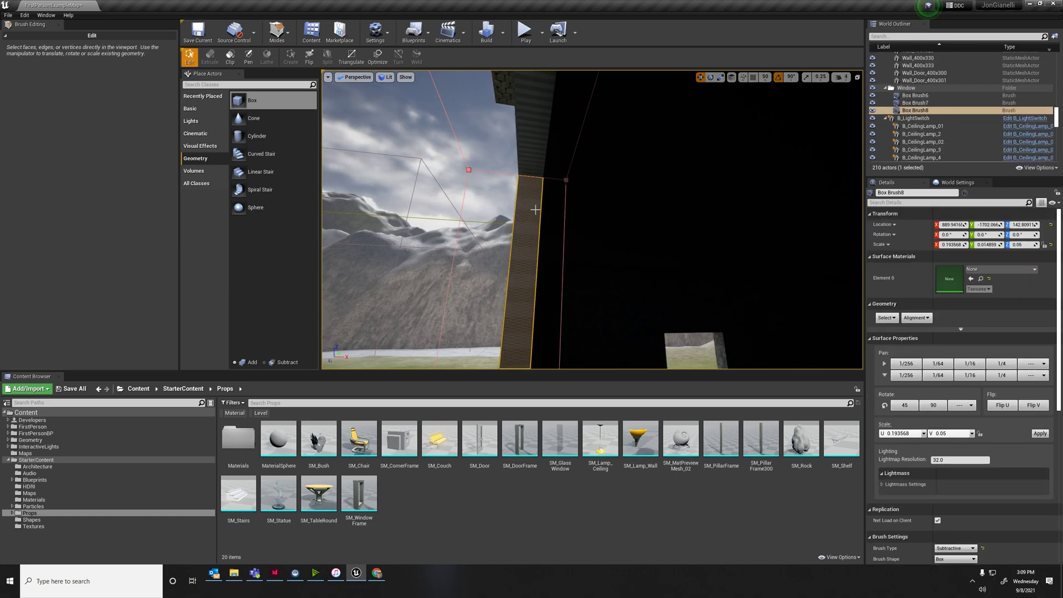
click(536, 210)
click(984, 271)
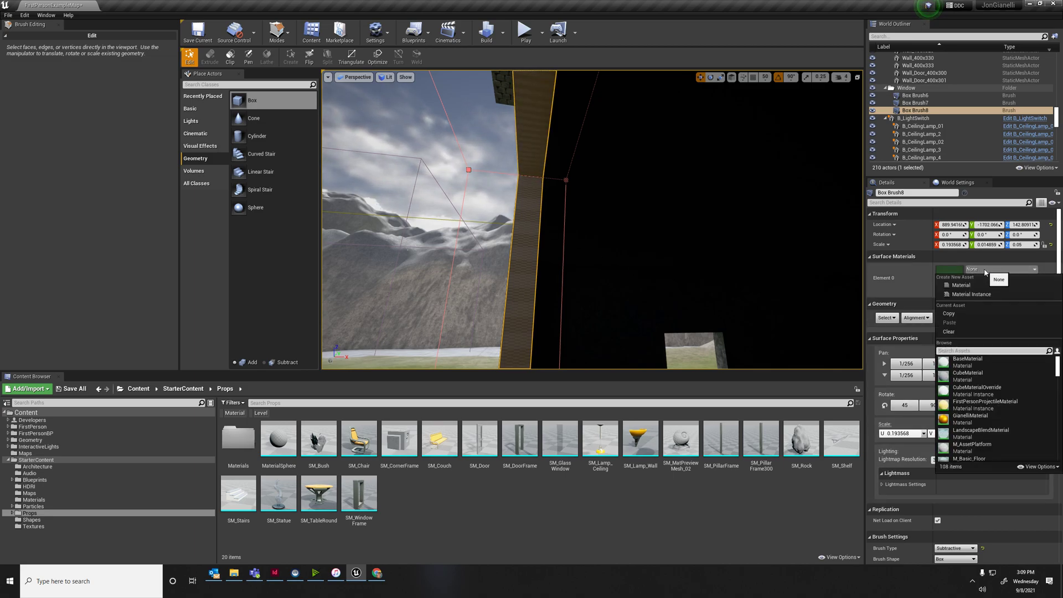
text(metal r)
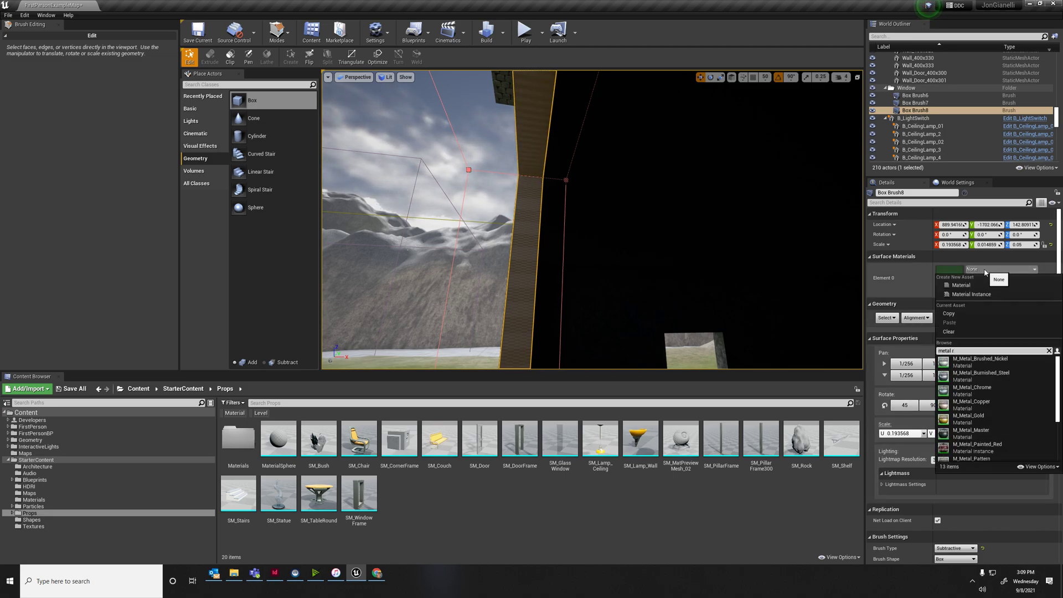
scroll(1009, 410, down, 3)
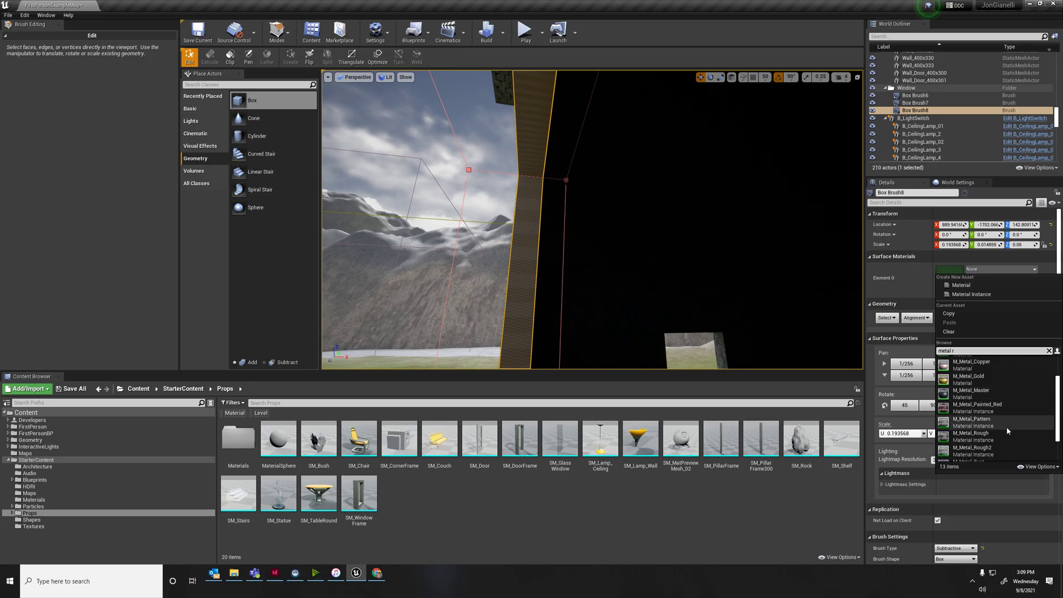
click(999, 435)
- Select the inner faces of the first opening beside the pillar and assign M_Metal_Rough to them
right_drag(689, 267, 787, 266)
right_drag(607, 206, 748, 233)
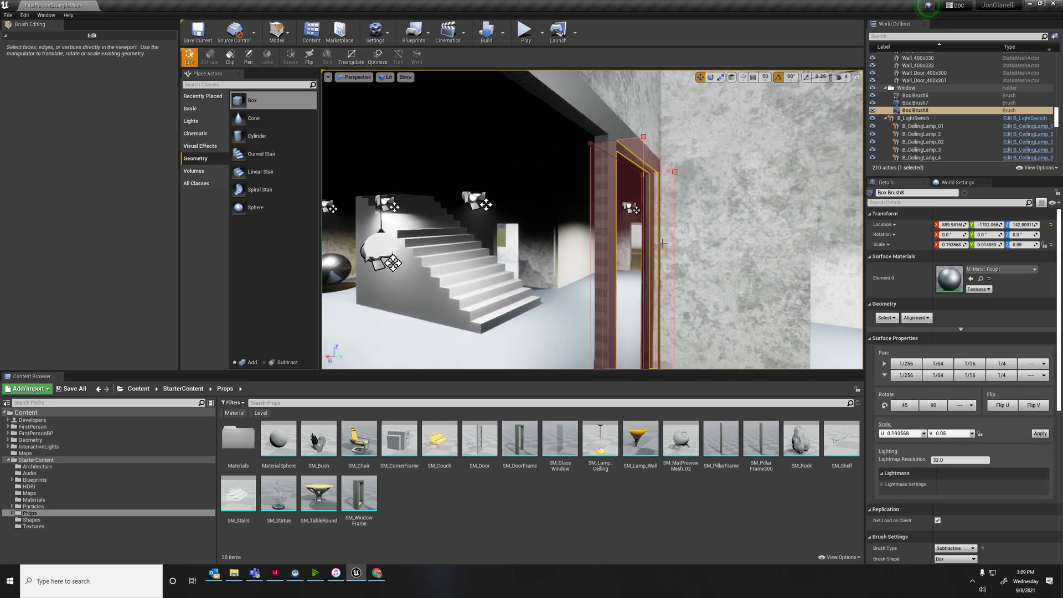
click(599, 137)
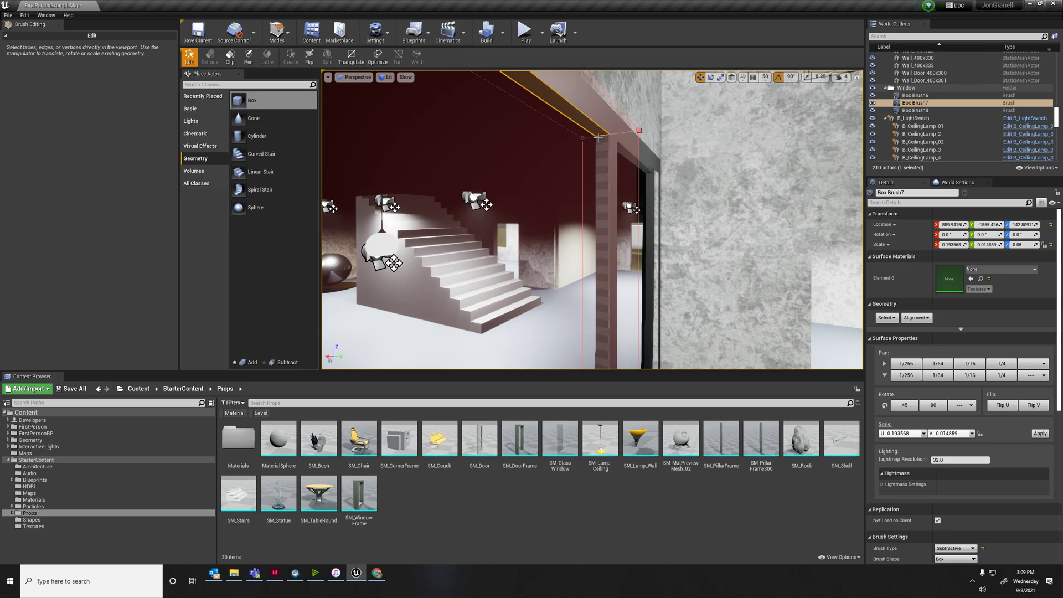
click(988, 270)
text(metal rou)
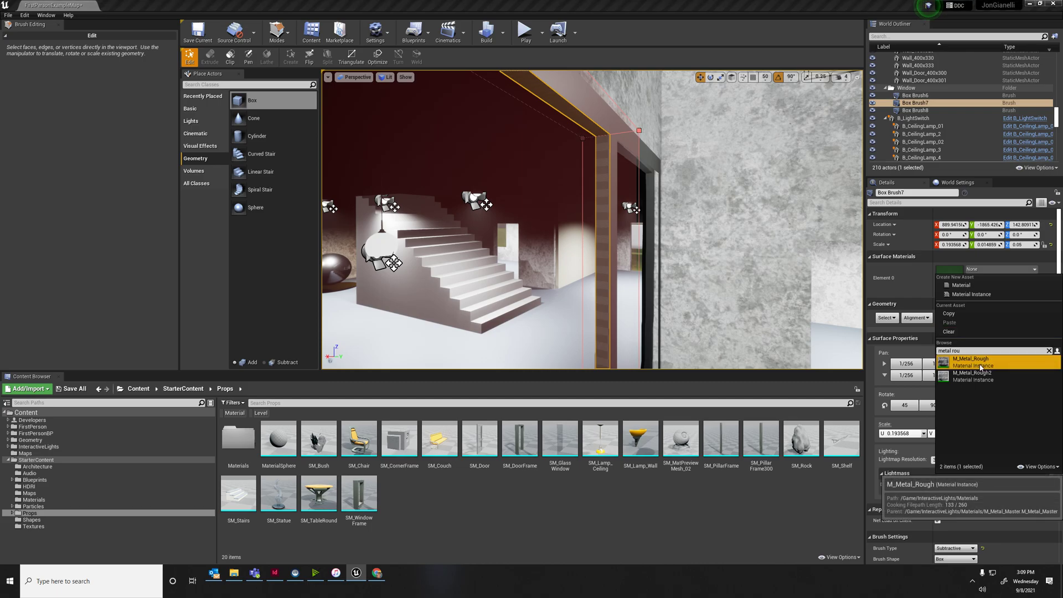
click(981, 365)
- Thicken the frame brush to a scale of about 0.19 along X and move it outward to about X 904
right_drag(794, 260, 645, 261)
mouse_move(385, 224)
right_down()
mouse_move(410, 250)
mouse_move(385, 216)
mouse_move(408, 199)
mouse_move(327, 197)
mouse_move(244, 216)
mouse_move(166, 189)
mouse_move(160, 209)
mouse_move(135, 221)
right_up()
click(385, 224)
right_drag(581, 225, 585, 227)
right_drag(660, 113, 665, 108)
mouse_move(574, 95)
right_down()
mouse_move(588, 191)
mouse_move(576, 191)
right_up()
click(588, 151)
key(r)
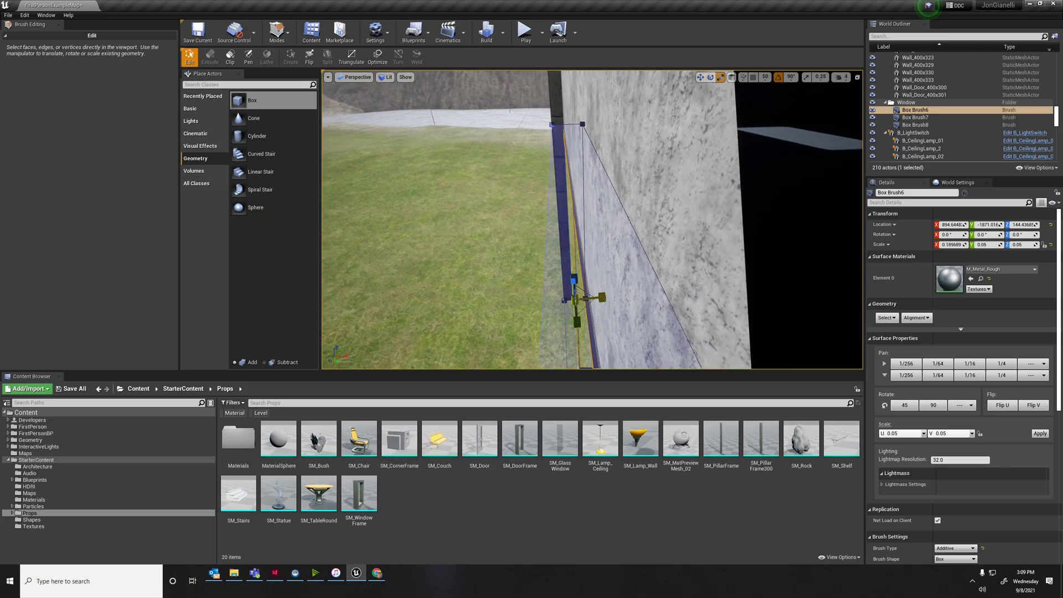
drag(602, 298, 608, 294)
key(w)
right_drag(608, 294, 598, 302)
- Select the top face of the thickened frame and check its surface material
click(691, 269)
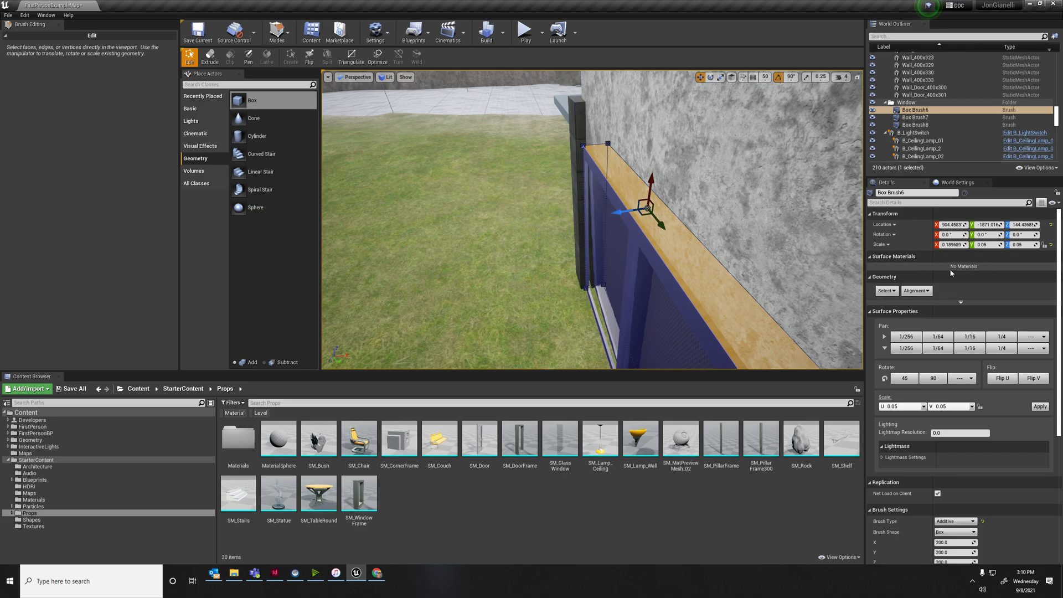
click(660, 272)
right_drag(675, 235, 675, 235)
click(679, 226)
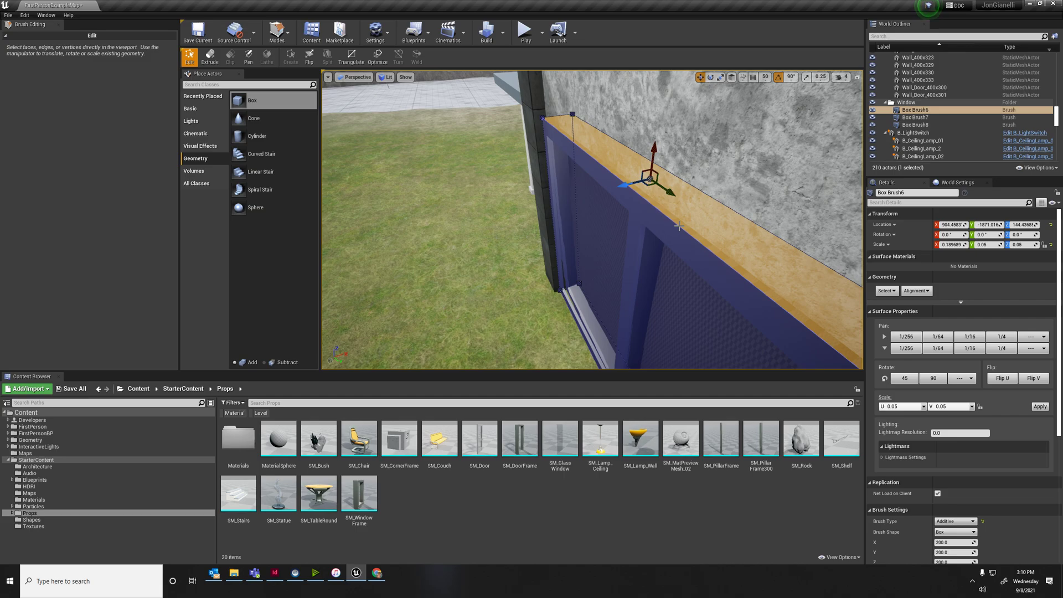
- Select both subtractive brushes and scale them along X so the openings cut through the thickened frame
click(563, 271)
mouse_move(564, 271)
right_down()
mouse_move(676, 271)
mouse_move(541, 237)
right_up()
click(541, 238)
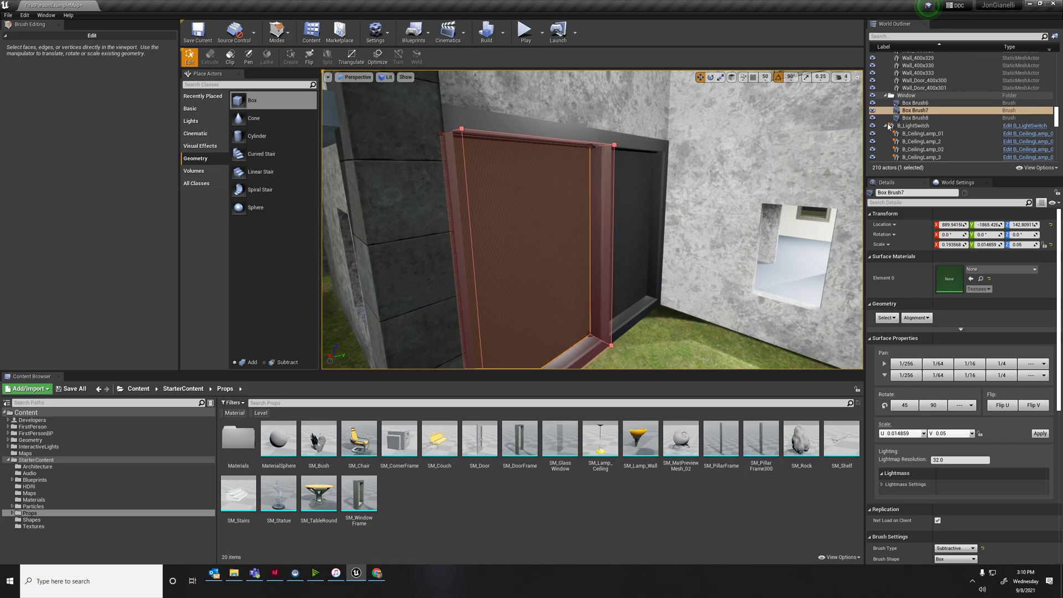
ctrl+click(904, 118)
right_drag(590, 351, 574, 351)
drag(593, 352, 583, 344)
right_drag(670, 342, 637, 338)
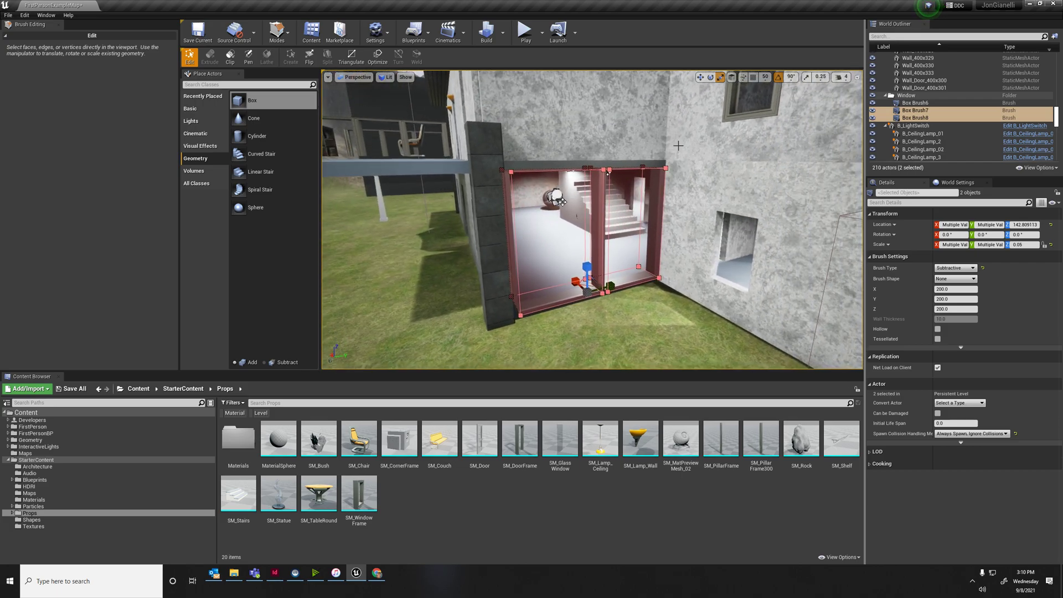
- Select the glass wall inside the frame and inspect its material and the finished frame from outside
click(642, 132)
mouse_move(659, 229)
right_down()
mouse_move(626, 224)
mouse_move(665, 254)
mouse_move(703, 252)
right_up()
right_drag(540, 159, 610, 132)
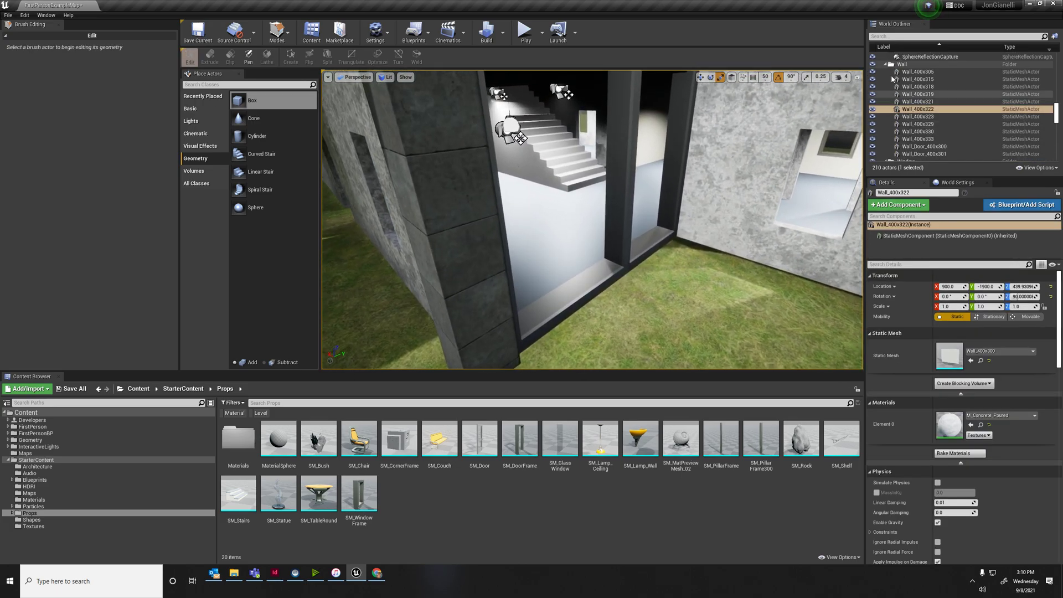
click(567, 174)
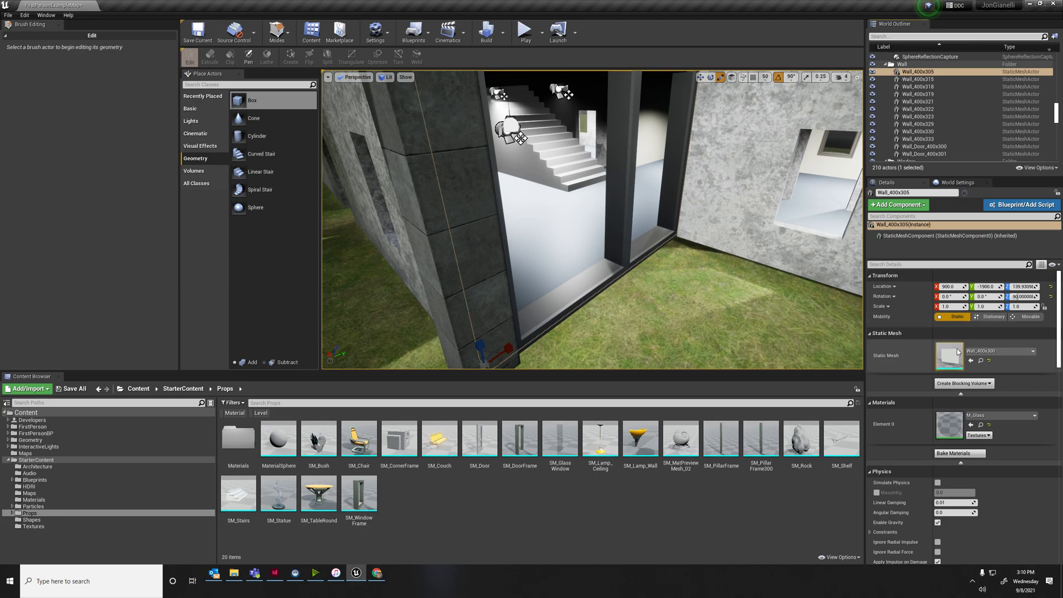
right_drag(721, 249, 587, 235)
key(s)
mouse_move(655, 251)
right_down()
mouse_move(635, 250)
mouse_move(655, 251)
right_up()
- Place a point light behind the second opening near the adjoining wall and adjust its position slightly
click(610, 221)
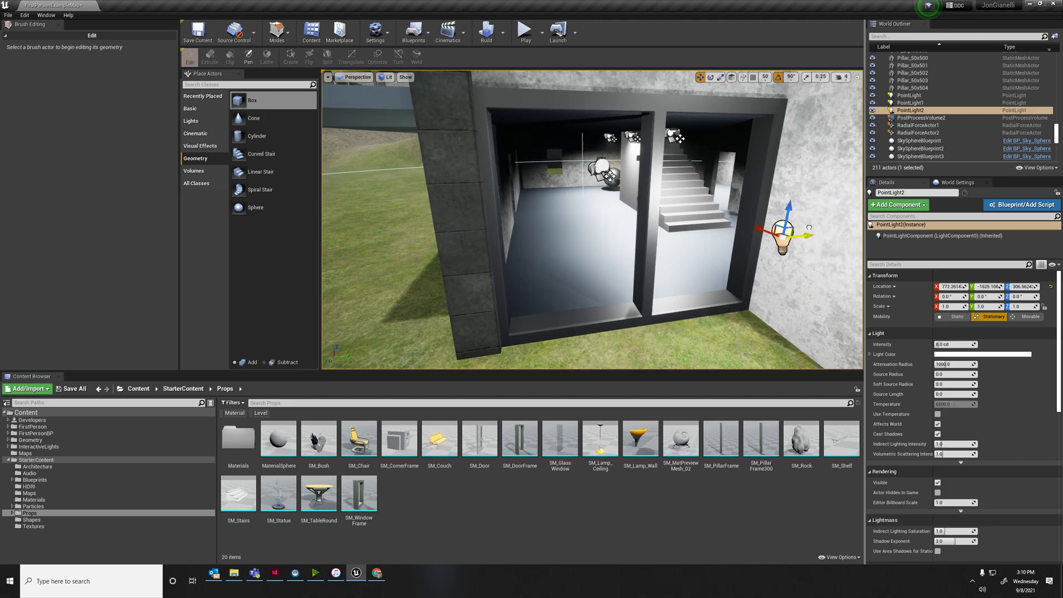
key(w)
right_drag(610, 222, 633, 198)
key(w)
key(s)
key(d)
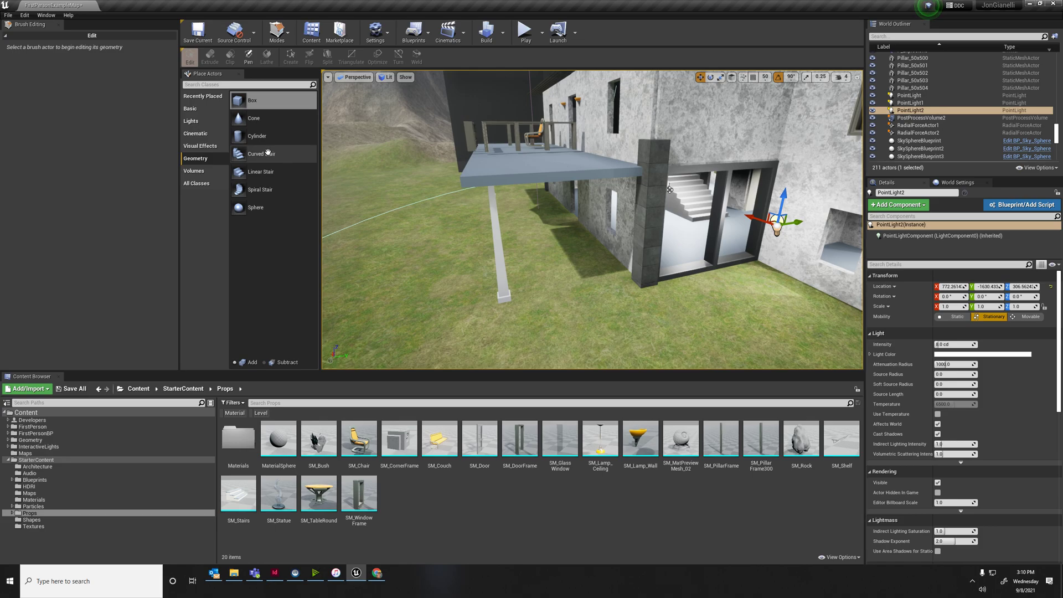
- Leave brush editing and place an additive box brush on the lawn in front of the balcony
right_drag(349, 101, 375, 97)
key(s)
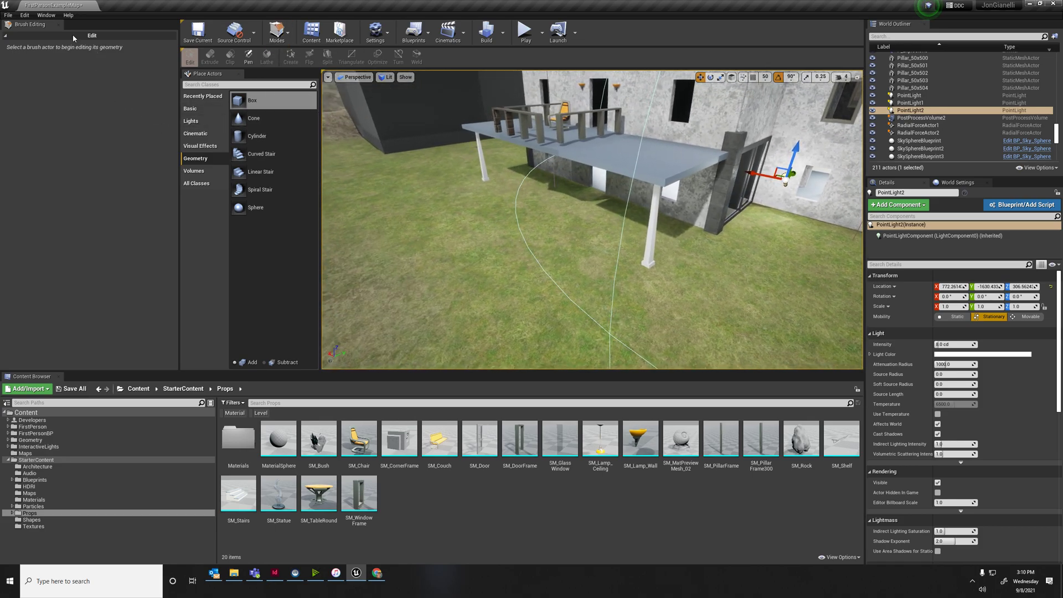
click(277, 32)
click(295, 59)
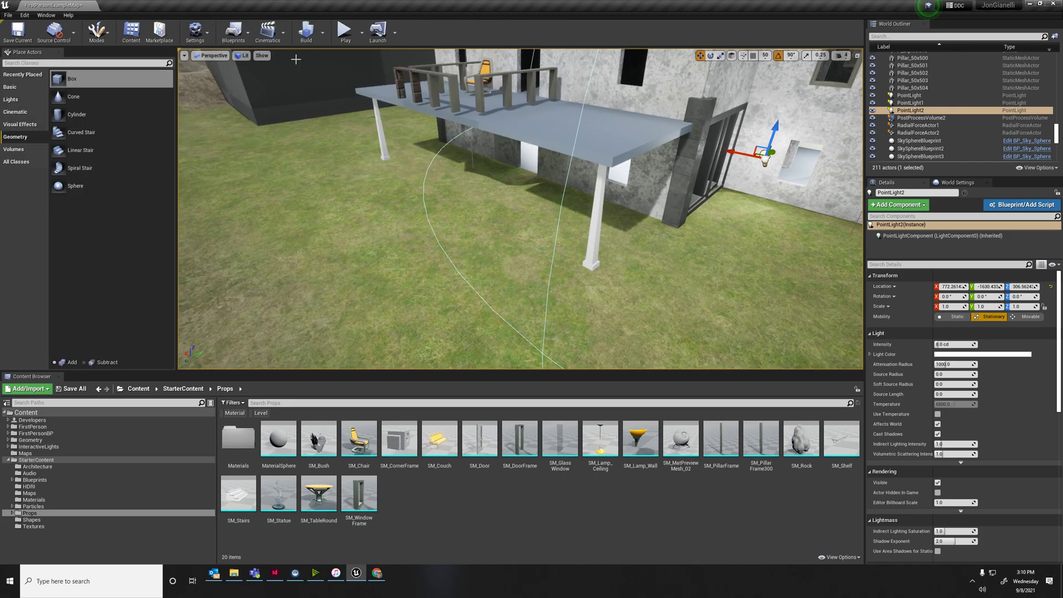
mouse_move(72, 78)
mouse_down()
mouse_move(369, 281)
mouse_move(393, 273)
mouse_up()
mouse_move(393, 274)
right_down()
mouse_move(417, 272)
mouse_move(408, 270)
right_up()
click(408, 270)
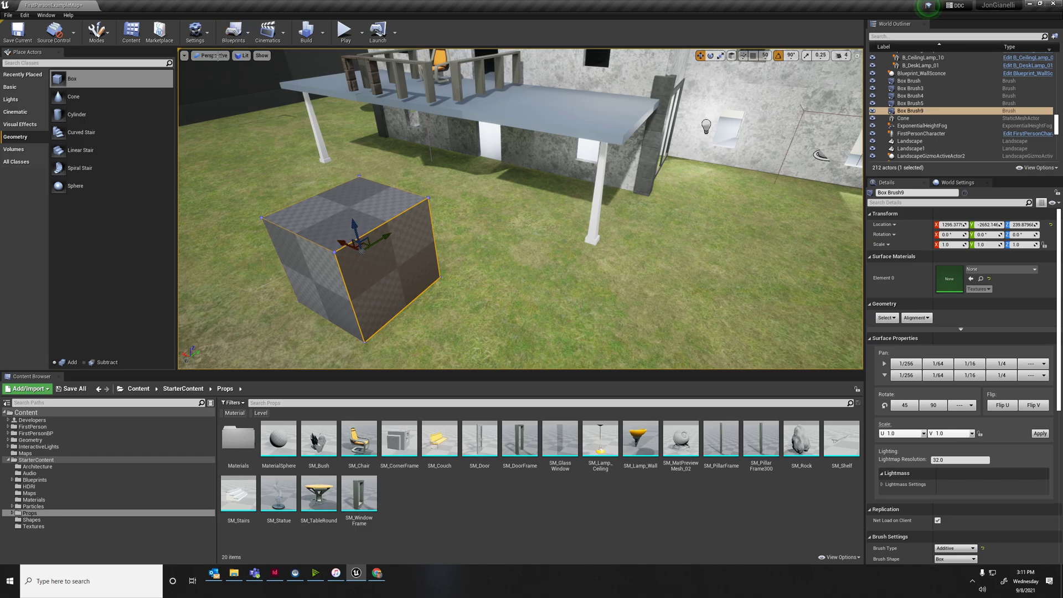
- Edit the box brush's geometry and pull one side face outward along X to stretch it into a long block
click(209, 32)
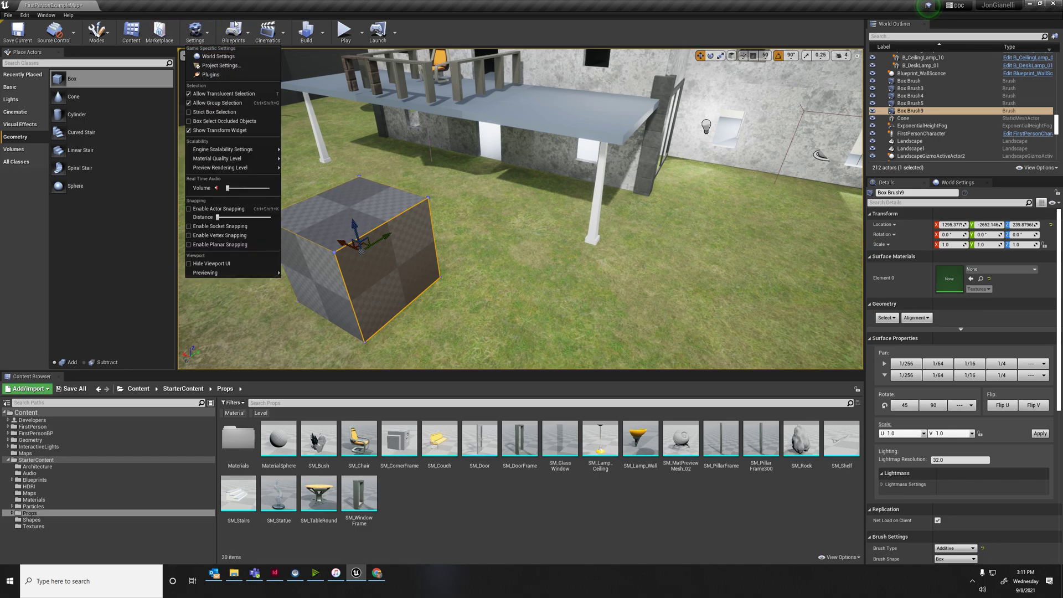
click(99, 33)
click(108, 89)
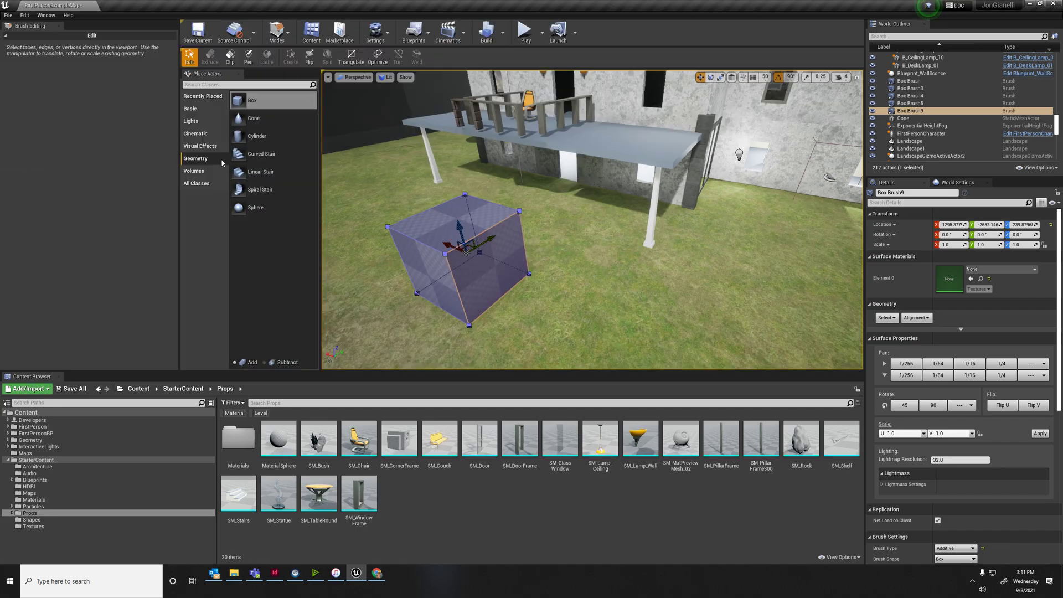
click(485, 268)
drag(524, 286, 737, 354)
key(d)
mouse_move(737, 355)
right_down()
mouse_move(775, 363)
mouse_move(742, 366)
right_up()
right_drag(587, 247, 592, 243)
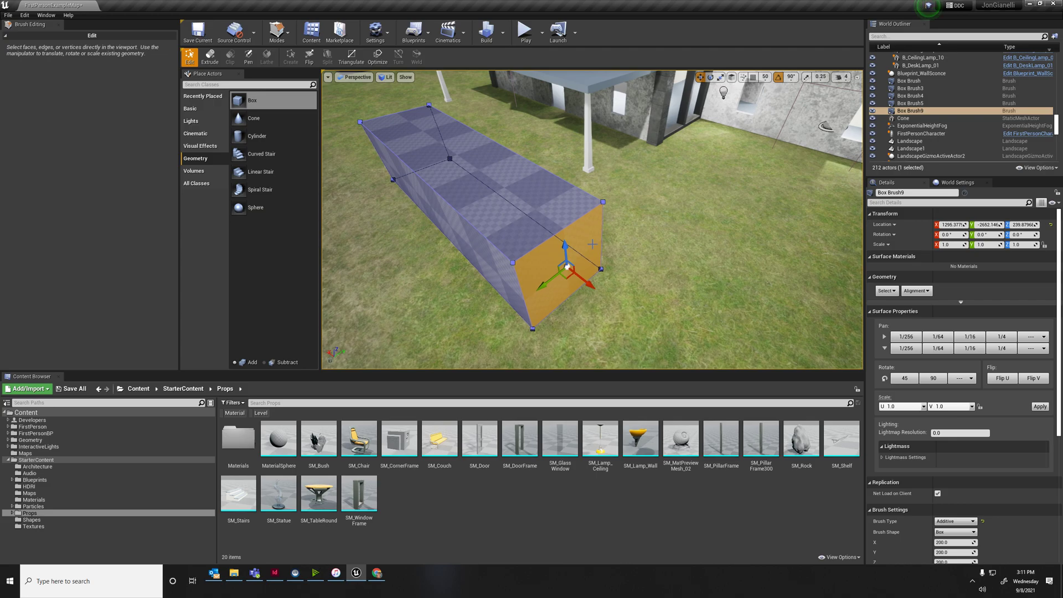
- Extrude the block's end face into a corner segment and extrude that segment's side face to turn the wall's first corner
click(210, 55)
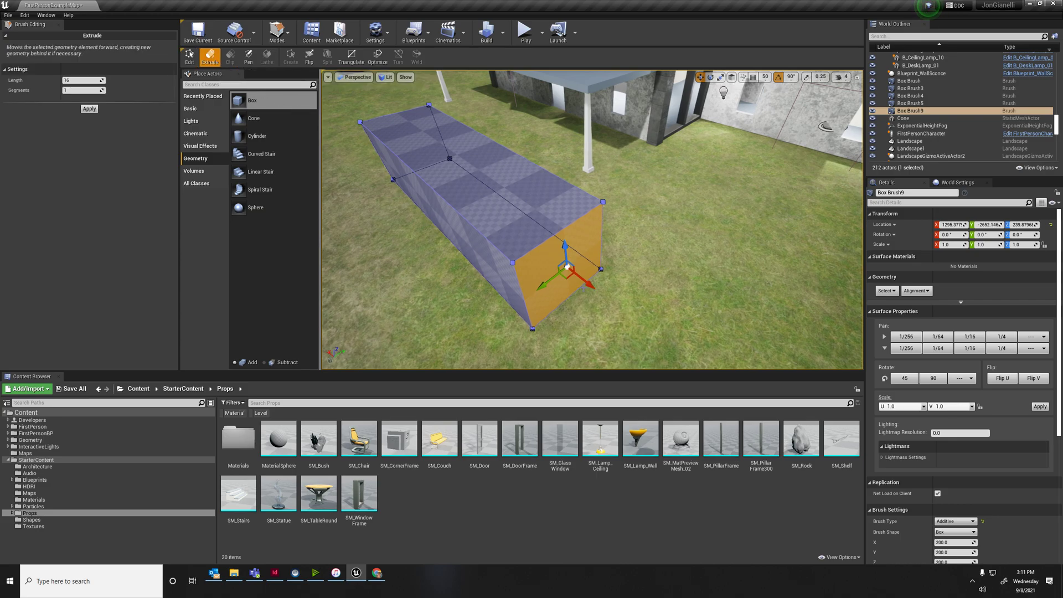
mouse_move(586, 284)
mouse_down()
mouse_move(643, 304)
mouse_move(678, 353)
mouse_up()
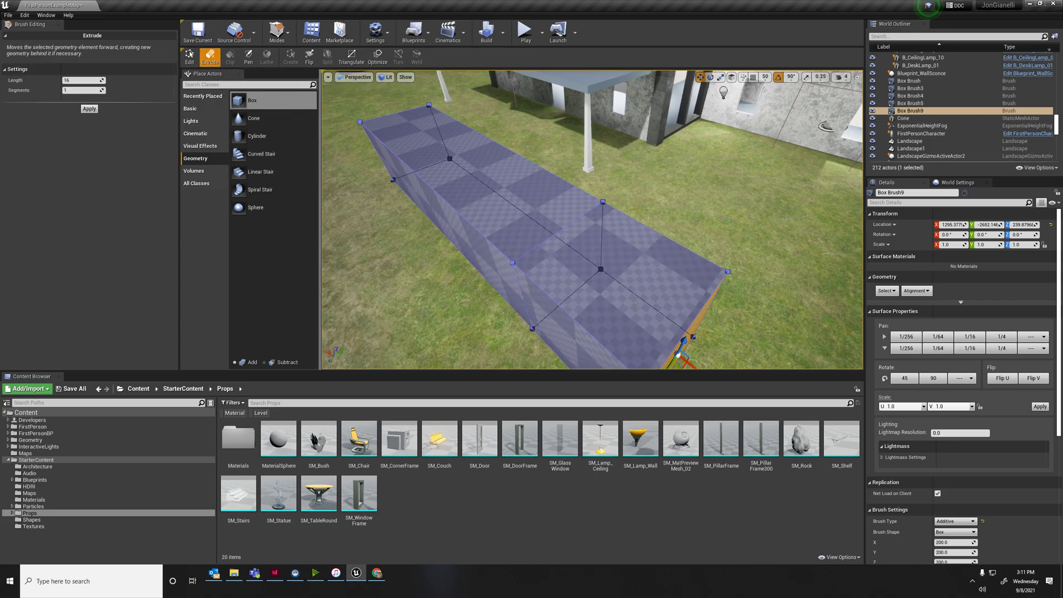
right_drag(584, 242, 515, 244)
click(589, 261)
right_drag(589, 261, 562, 276)
drag(547, 267, 721, 311)
- Extrude the wall's free end once more to form the segment for the second corner
mouse_move(720, 310)
right_down()
mouse_move(665, 310)
mouse_move(781, 343)
mouse_move(776, 363)
right_up()
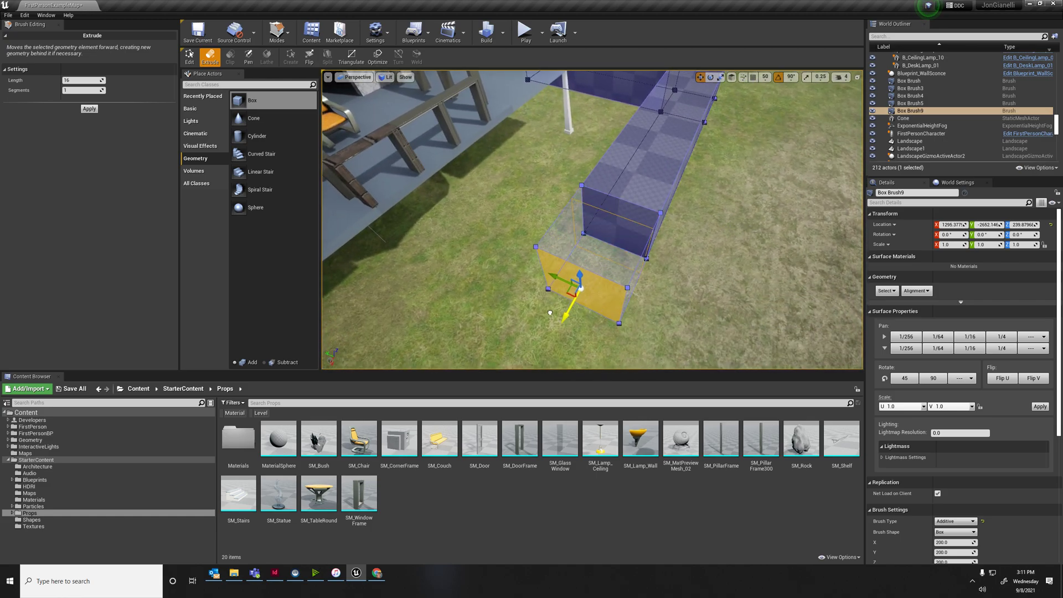
drag(550, 313, 547, 319)
right_drag(547, 319, 642, 316)
- Extrude the inner side face of the second corner segment toward the building to complete the U-shaped wall
click(579, 277)
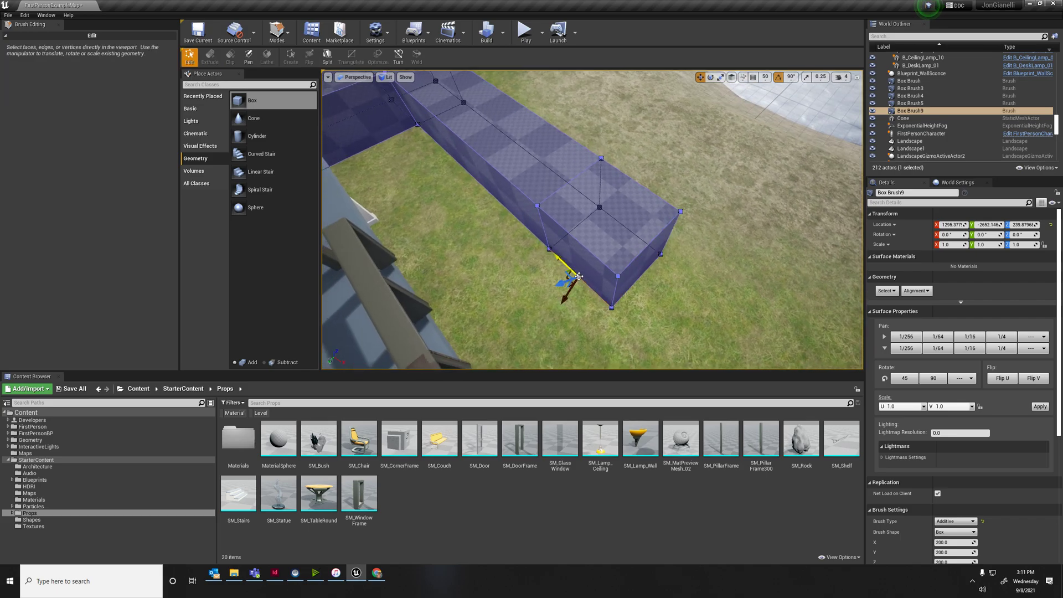
drag(558, 277, 515, 332)
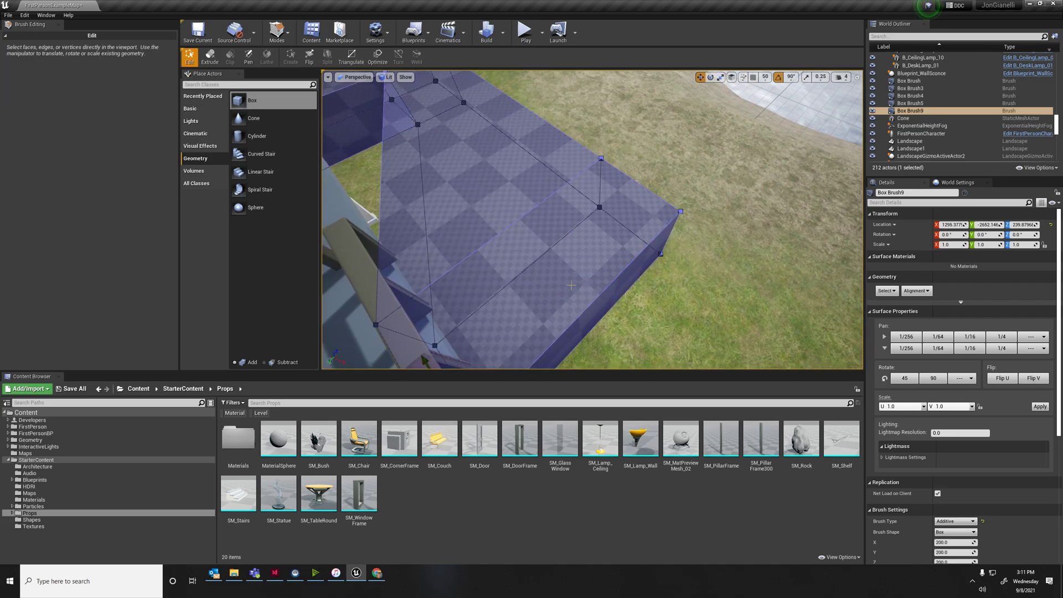
key(ctrl+z)
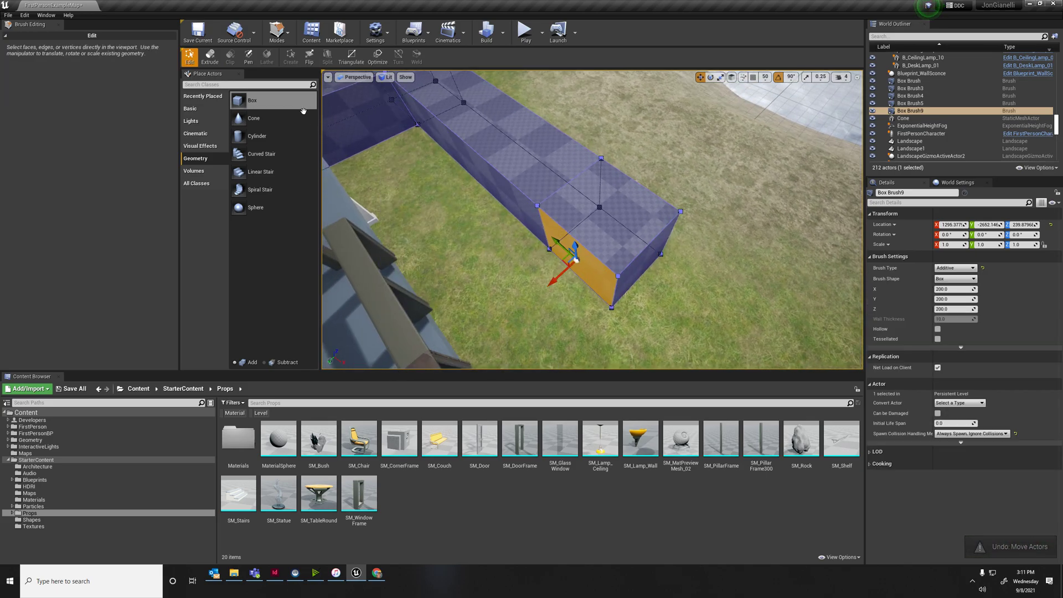
click(210, 56)
drag(566, 275, 439, 359)
mouse_move(439, 359)
right_down()
mouse_move(393, 338)
mouse_move(360, 277)
right_up()
right_drag(792, 160, 677, 154)
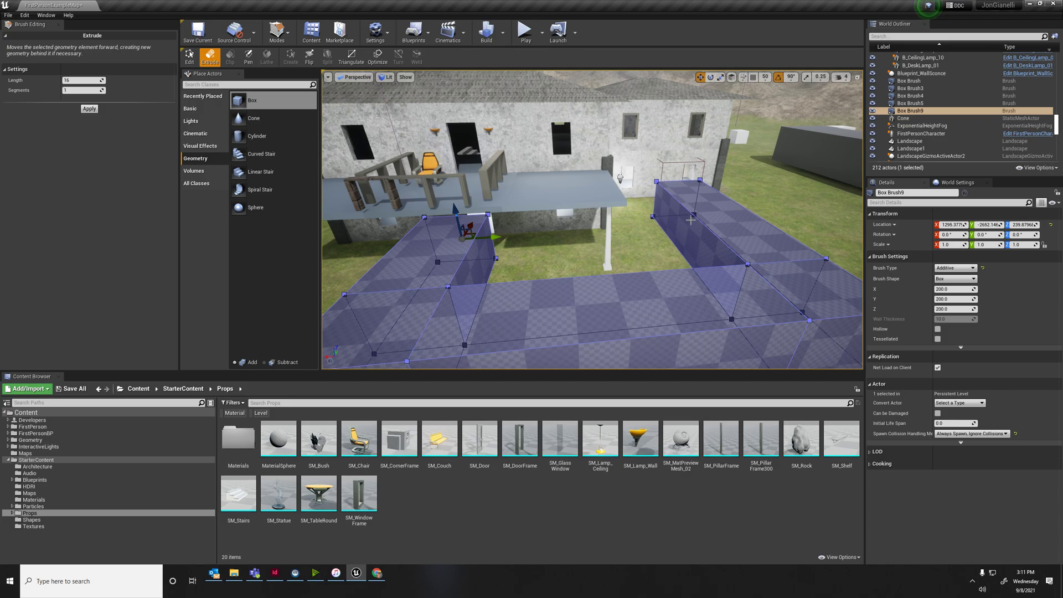
- Return to selection mode, select all surfaces of the U-shaped wall and apply the M_Brick_Clay_Beveled material
click(277, 32)
click(296, 58)
click(710, 281)
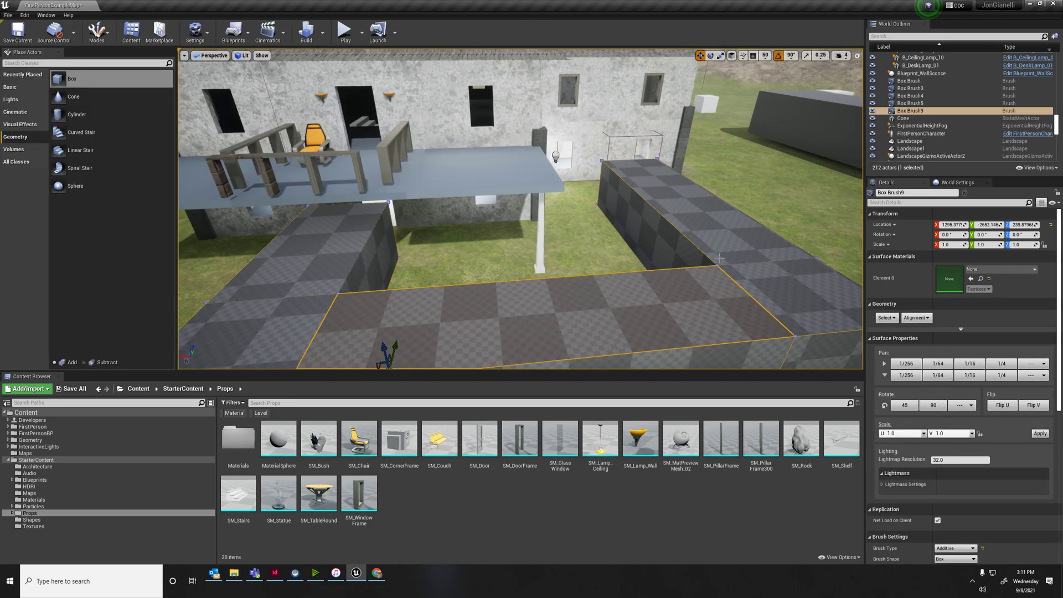
click(973, 270)
text(brick)
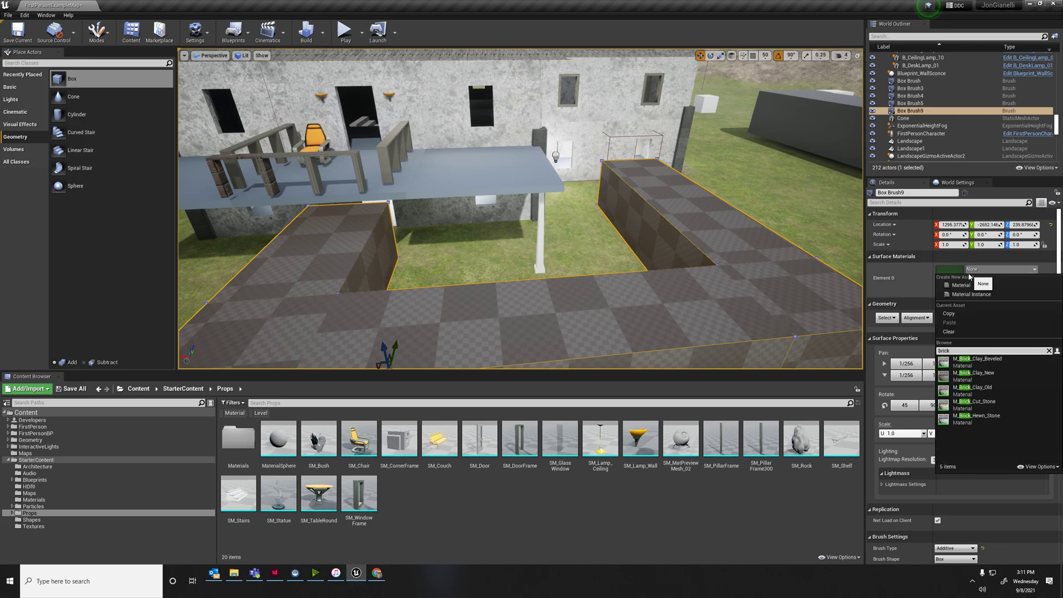
click(997, 366)
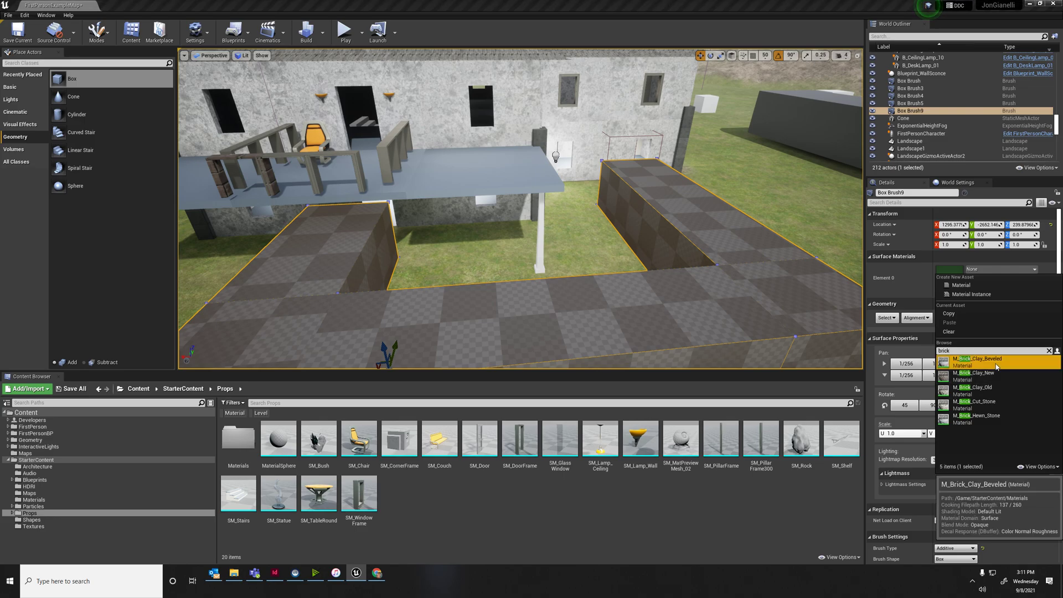
- Rotate the texture by 90 degrees on the outer wall faces whose bricks run vertically
mouse_move(847, 316)
right_down()
mouse_move(838, 345)
mouse_move(847, 302)
right_up()
mouse_move(599, 226)
right_down()
mouse_move(600, 208)
mouse_move(599, 225)
right_up()
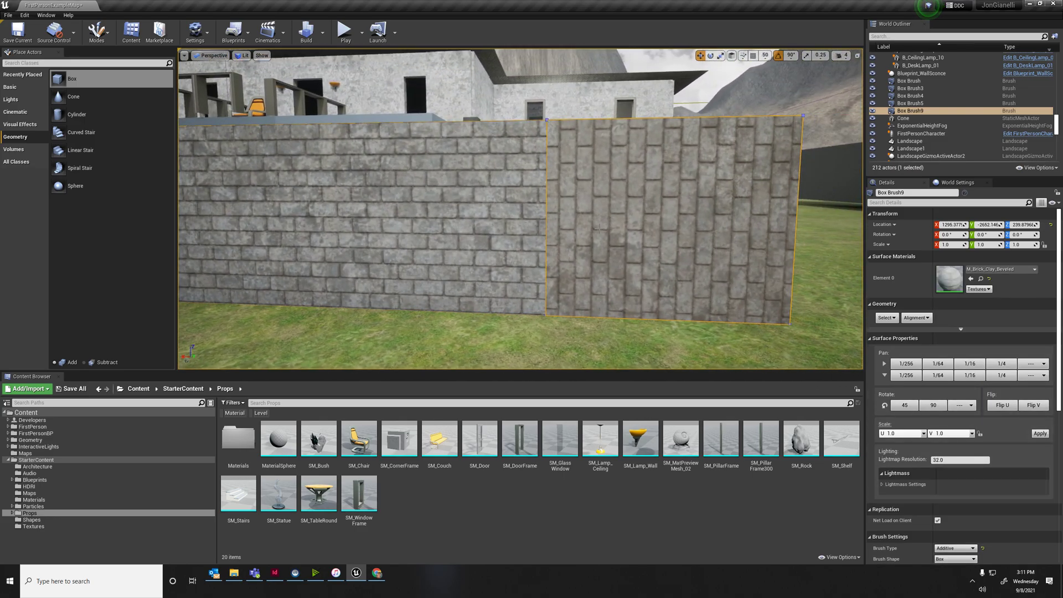
click(934, 406)
mouse_move(713, 247)
right_down()
mouse_move(665, 247)
mouse_move(714, 247)
right_up()
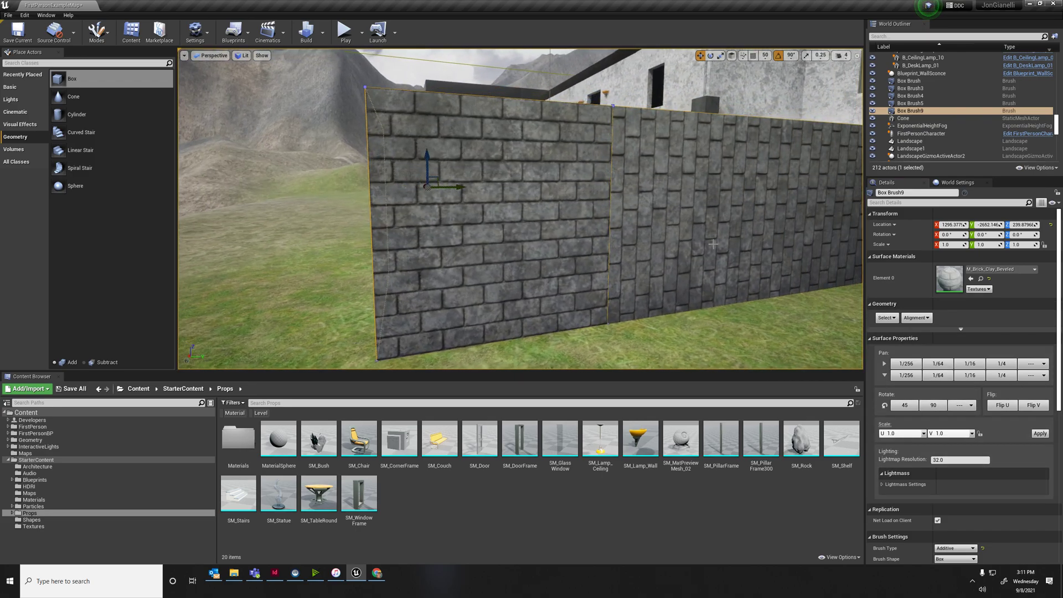
click(934, 406)
- Select the wall's end face that faces the building and rotate its brick texture by 90 degrees
right_drag(610, 222, 454, 222)
right_drag(637, 222, 532, 213)
click(637, 222)
click(576, 233)
right_drag(813, 334, 693, 299)
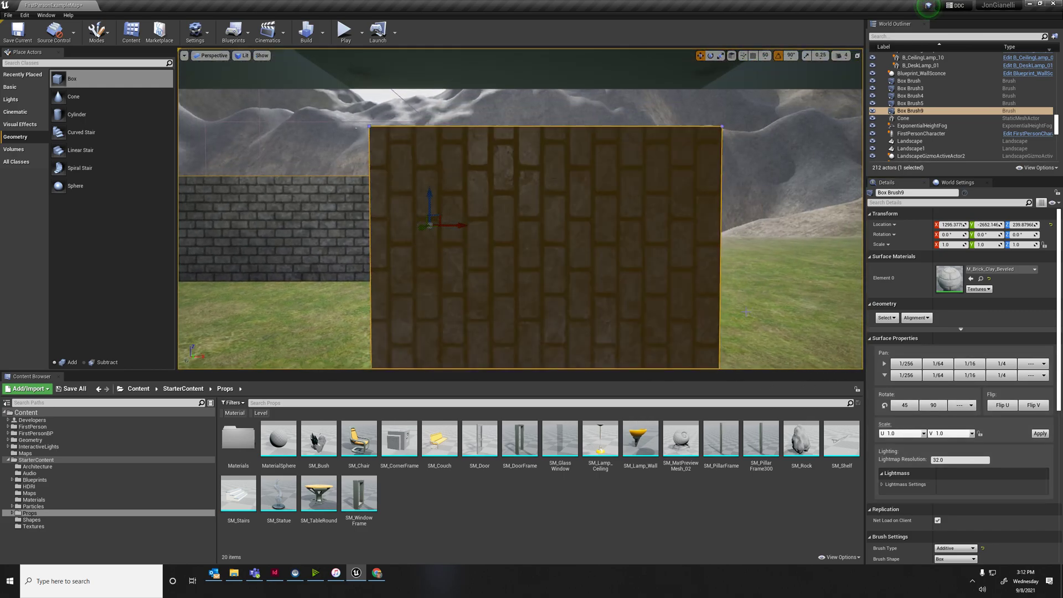
click(933, 405)
- Rotate the texture by 90 degrees on the remaining vertical-brick faces, including the outer corner segment
mouse_move(693, 257)
right_down()
mouse_move(665, 249)
mouse_move(699, 257)
mouse_move(543, 266)
mouse_move(558, 253)
right_up()
click(589, 254)
click(934, 406)
click(532, 253)
click(933, 406)
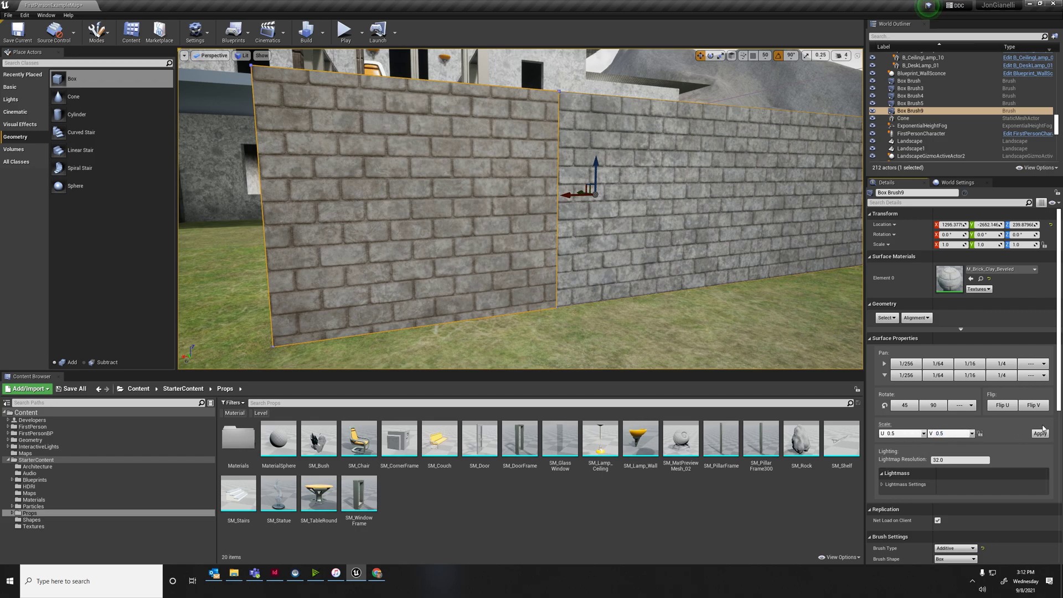
click(1042, 434)
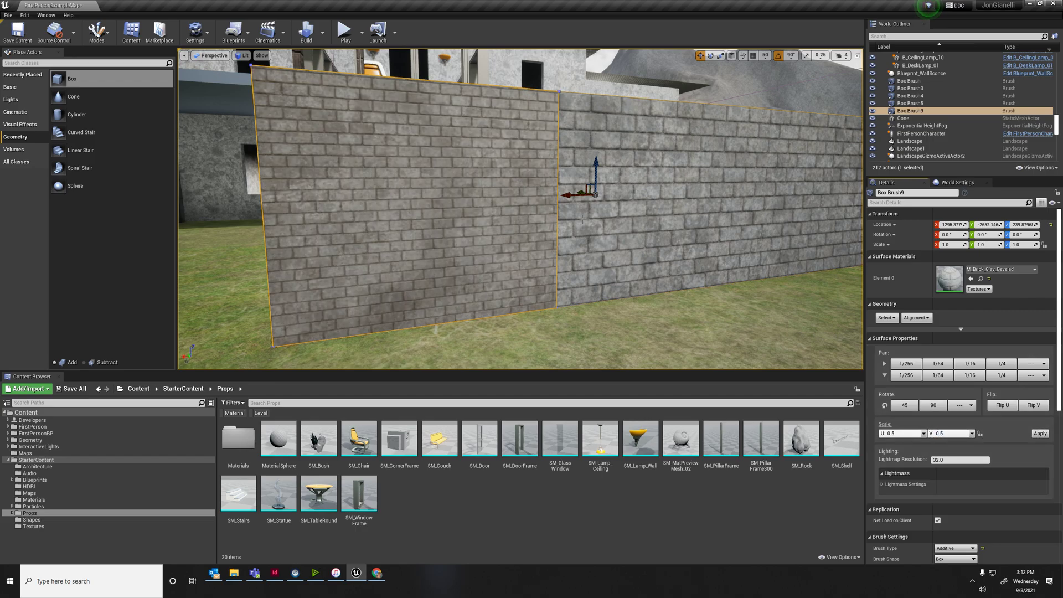
key(e)
mouse_move(595, 179)
right_down()
mouse_move(596, 188)
mouse_move(595, 180)
right_up()
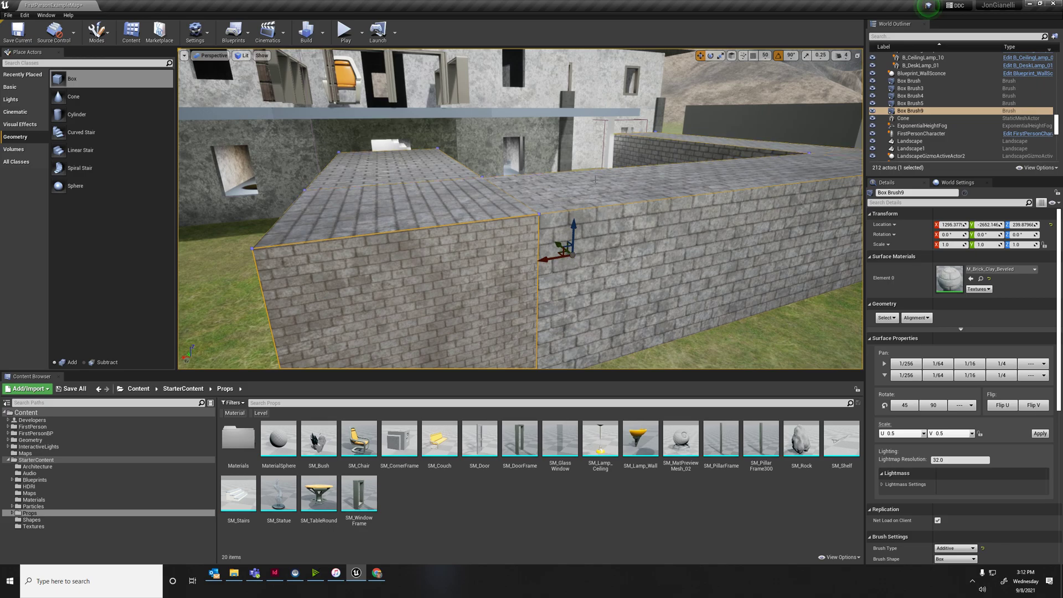
key(ctrl+z)
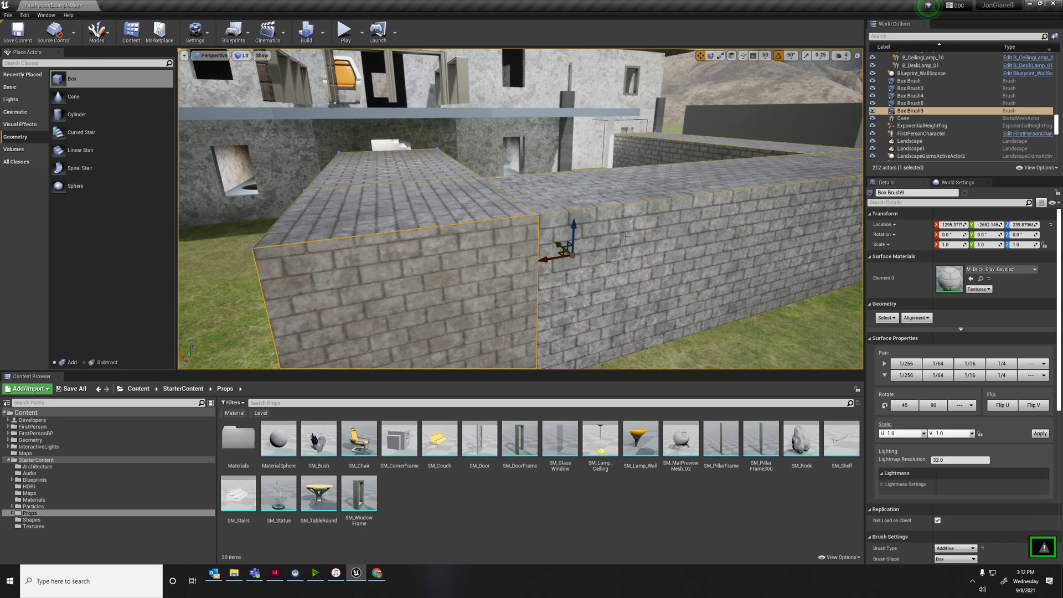
- Select all surfaces of the brick wall and scale their texture to 0.5 in U and V
key(shift+b)
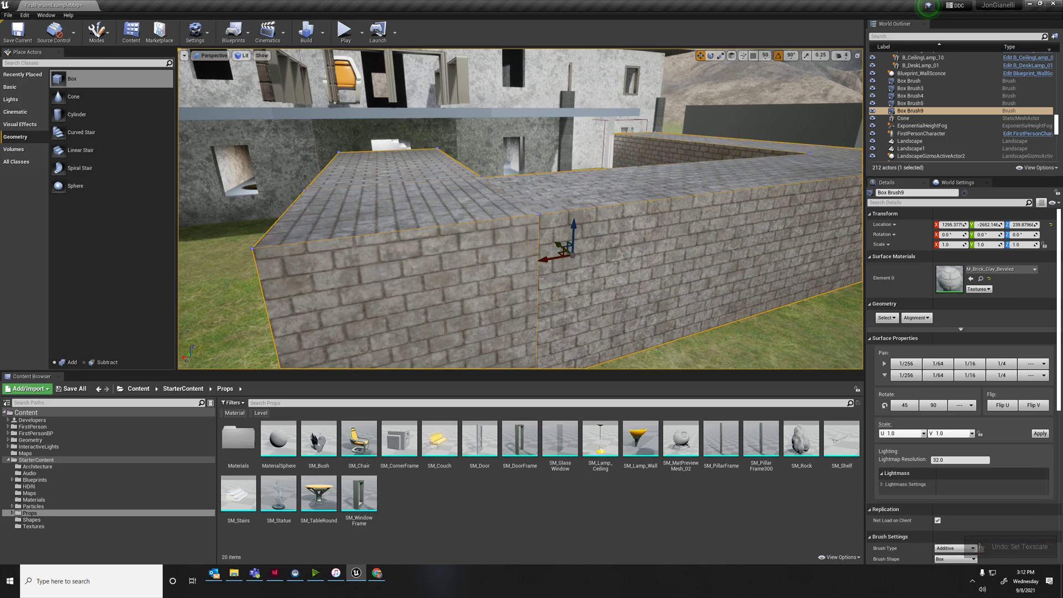
click(901, 435)
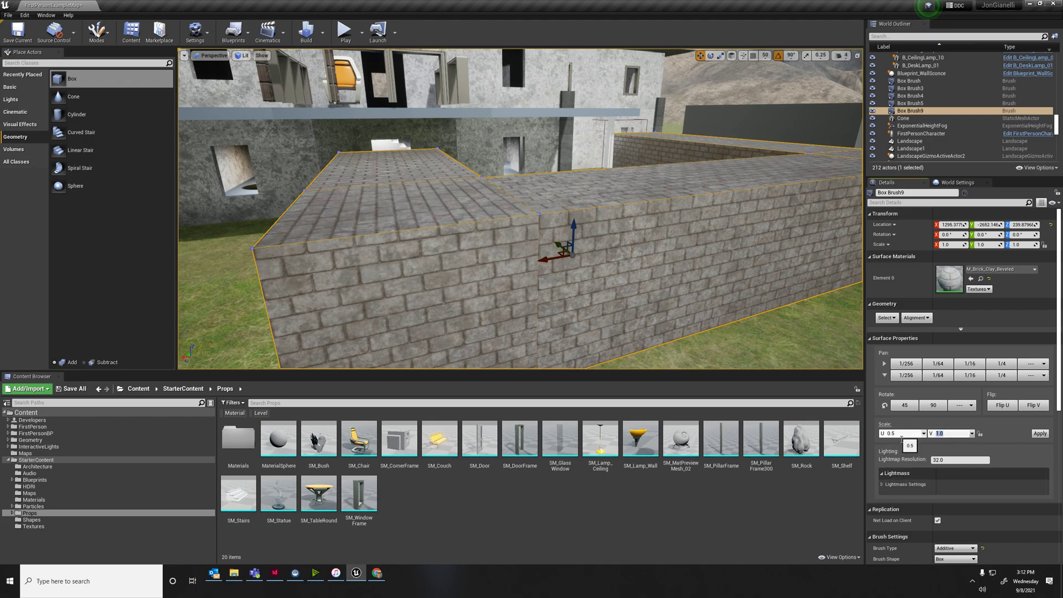
click(1037, 434)
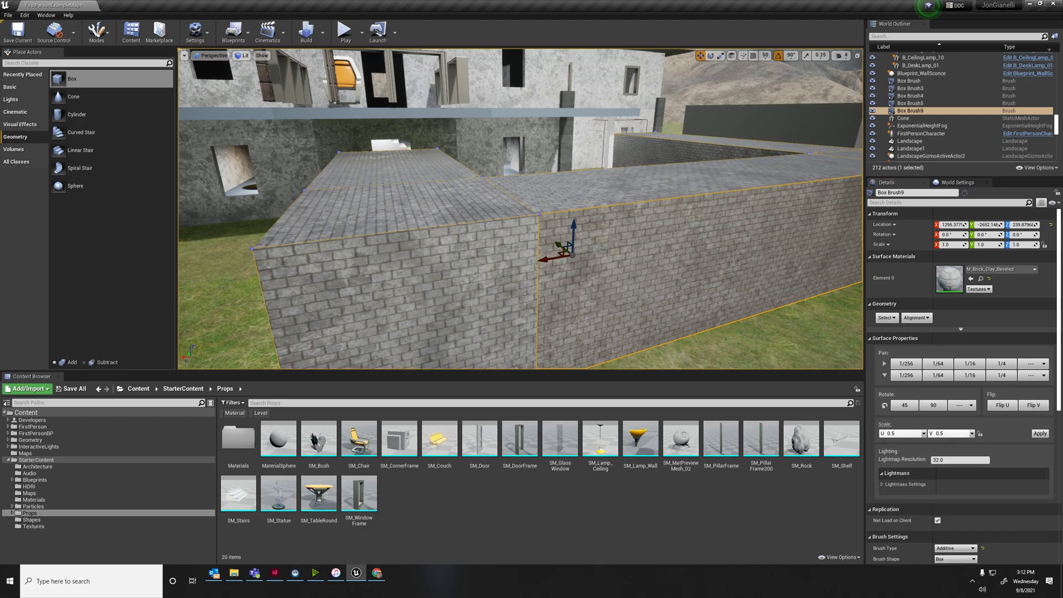
click(775, 334)
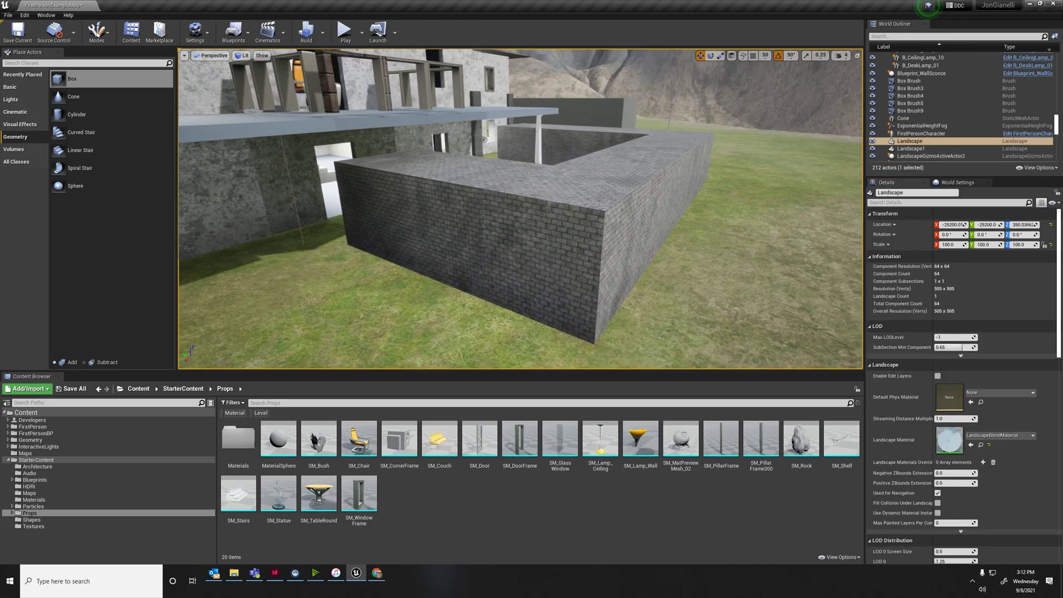
right_drag(521, 209, 432, 208)
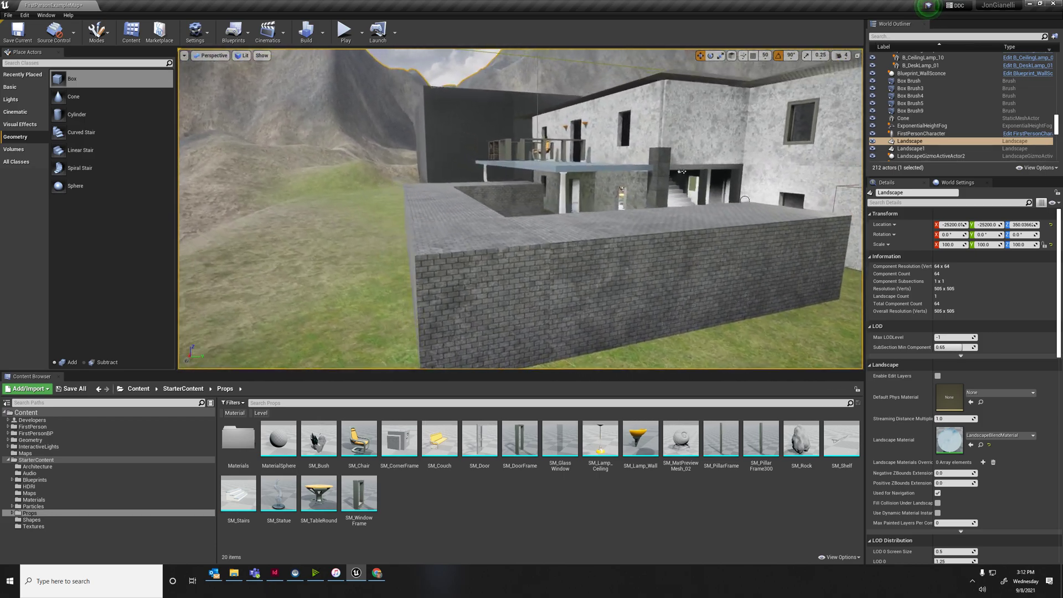
right_drag(520, 208, 543, 243)
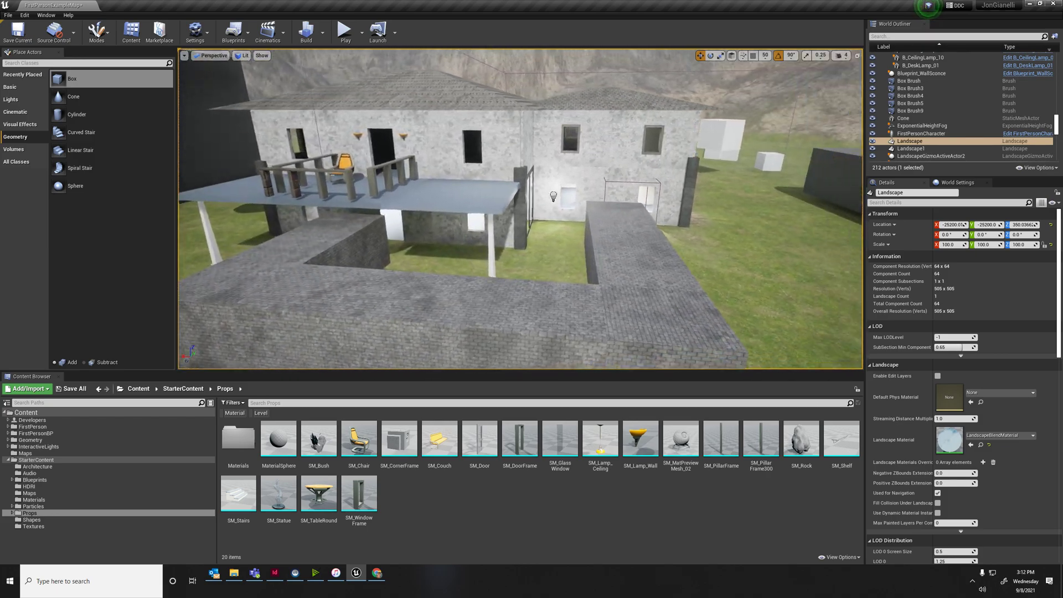